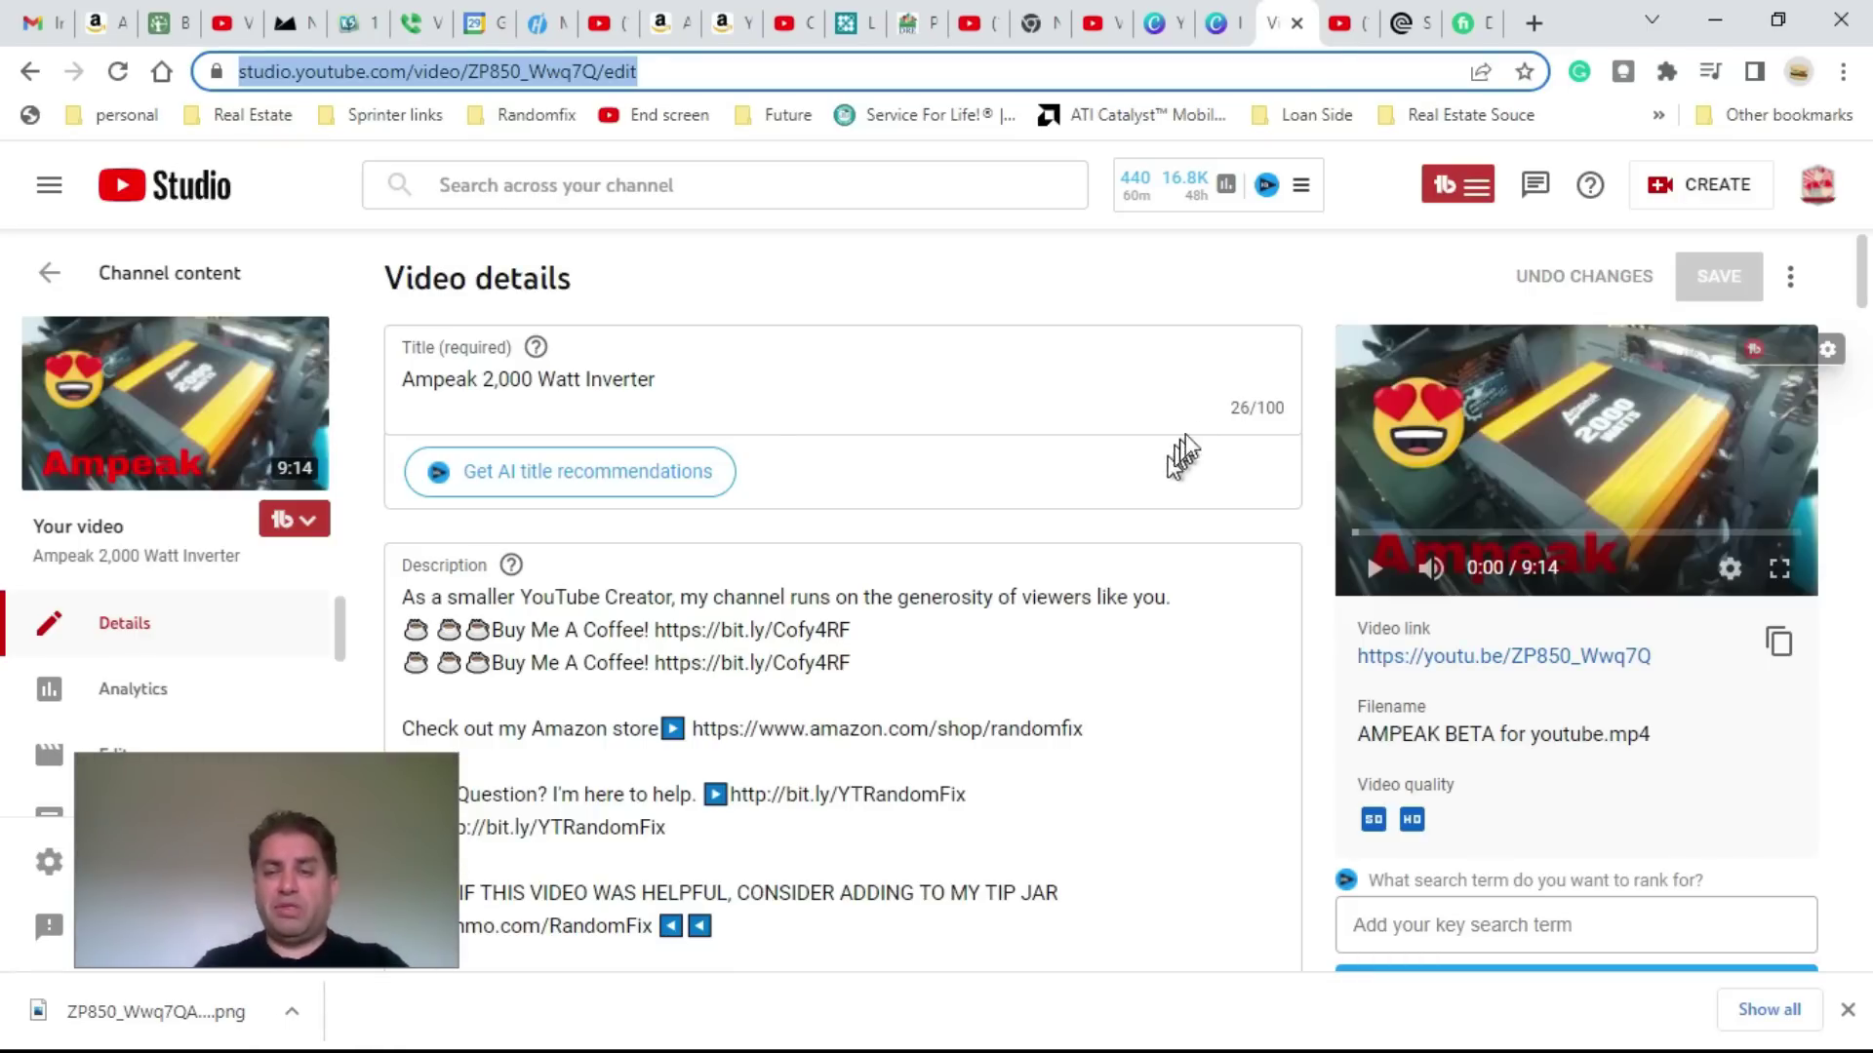
pyautogui.click(1308, 504)
pyautogui.scroll(-1, 1312, 514)
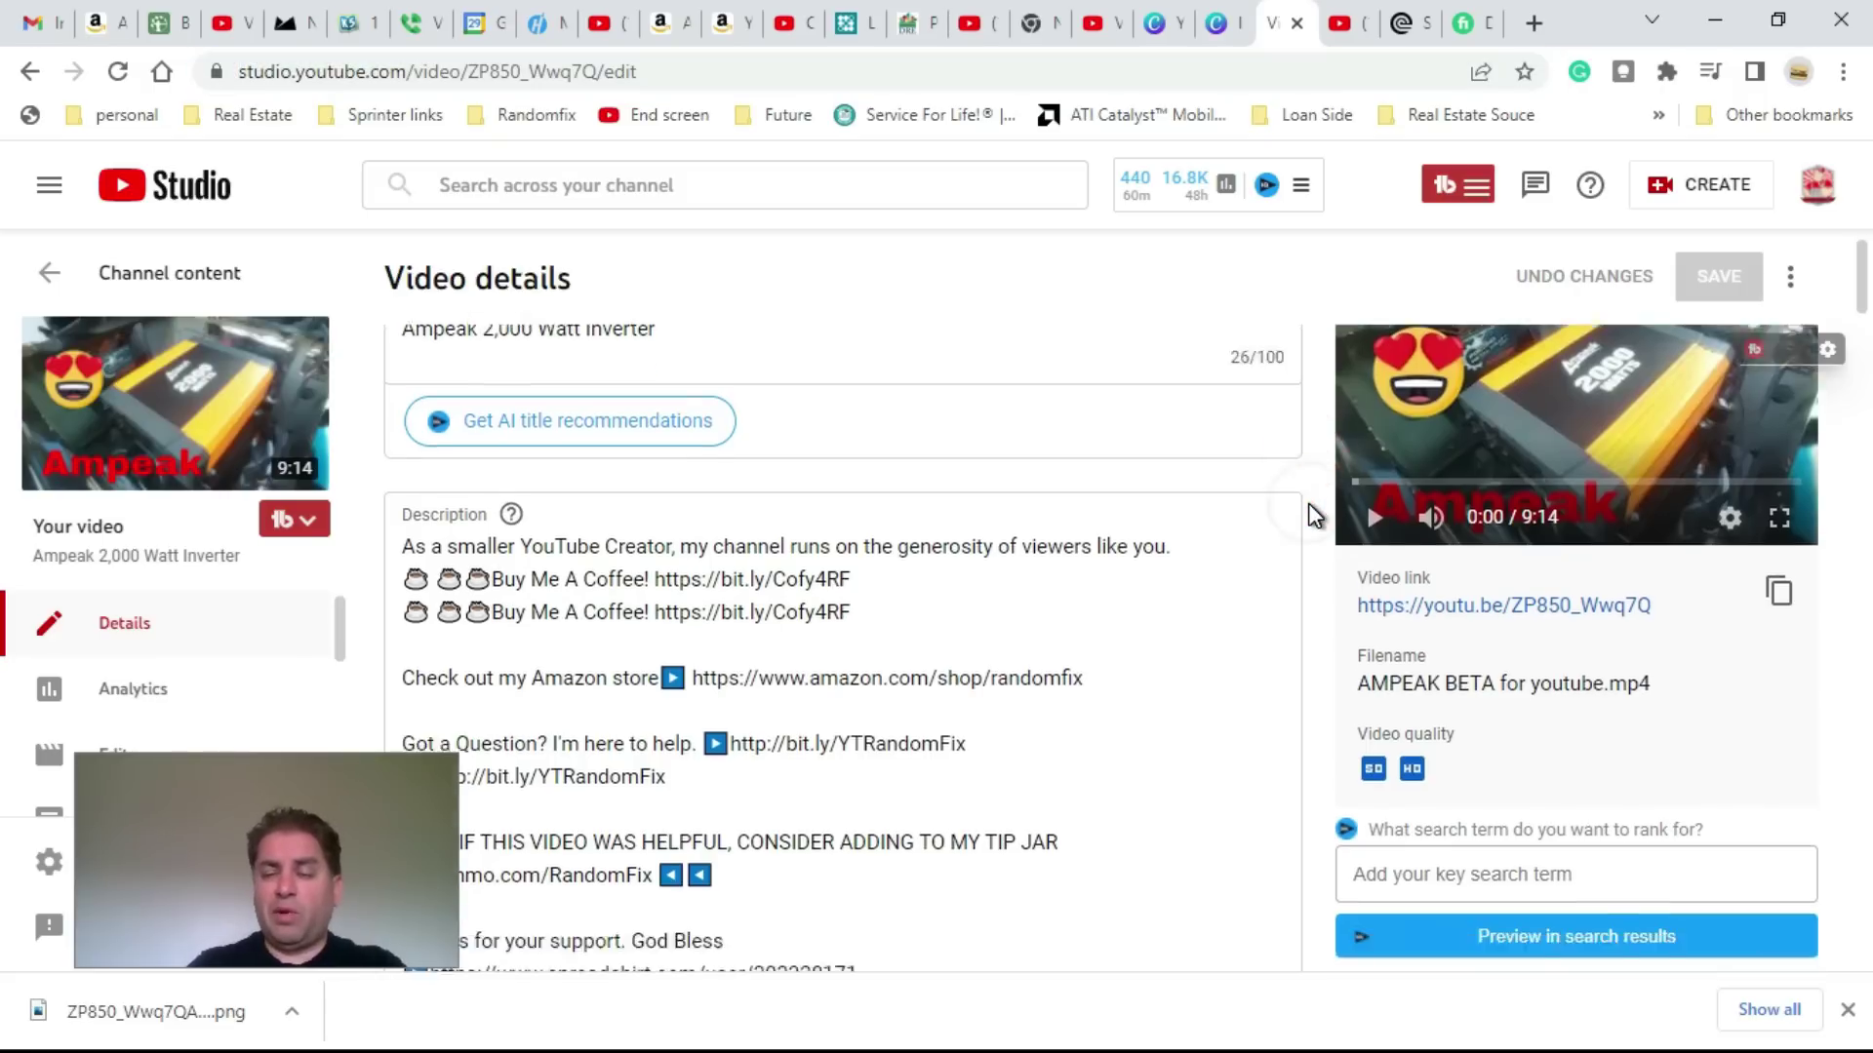
pyautogui.scroll(-12, 1310, 506)
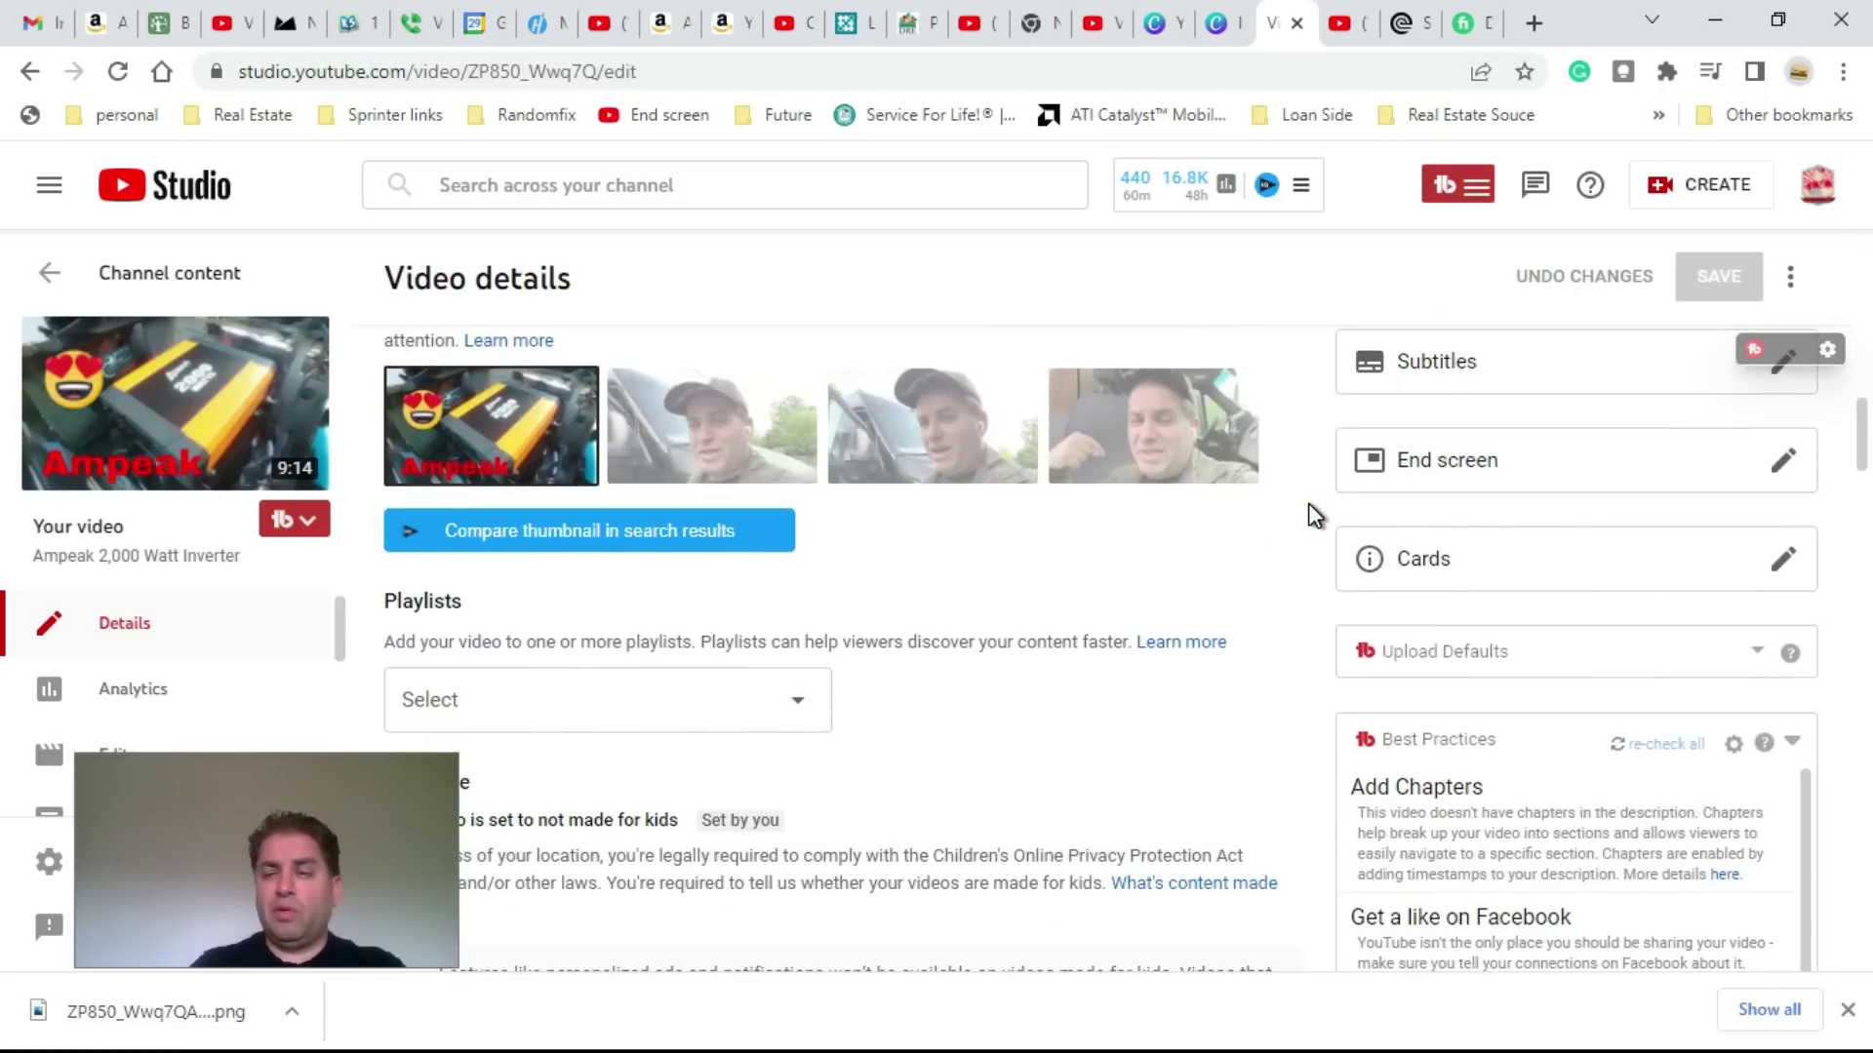
pyautogui.scroll(3, 1463, 493)
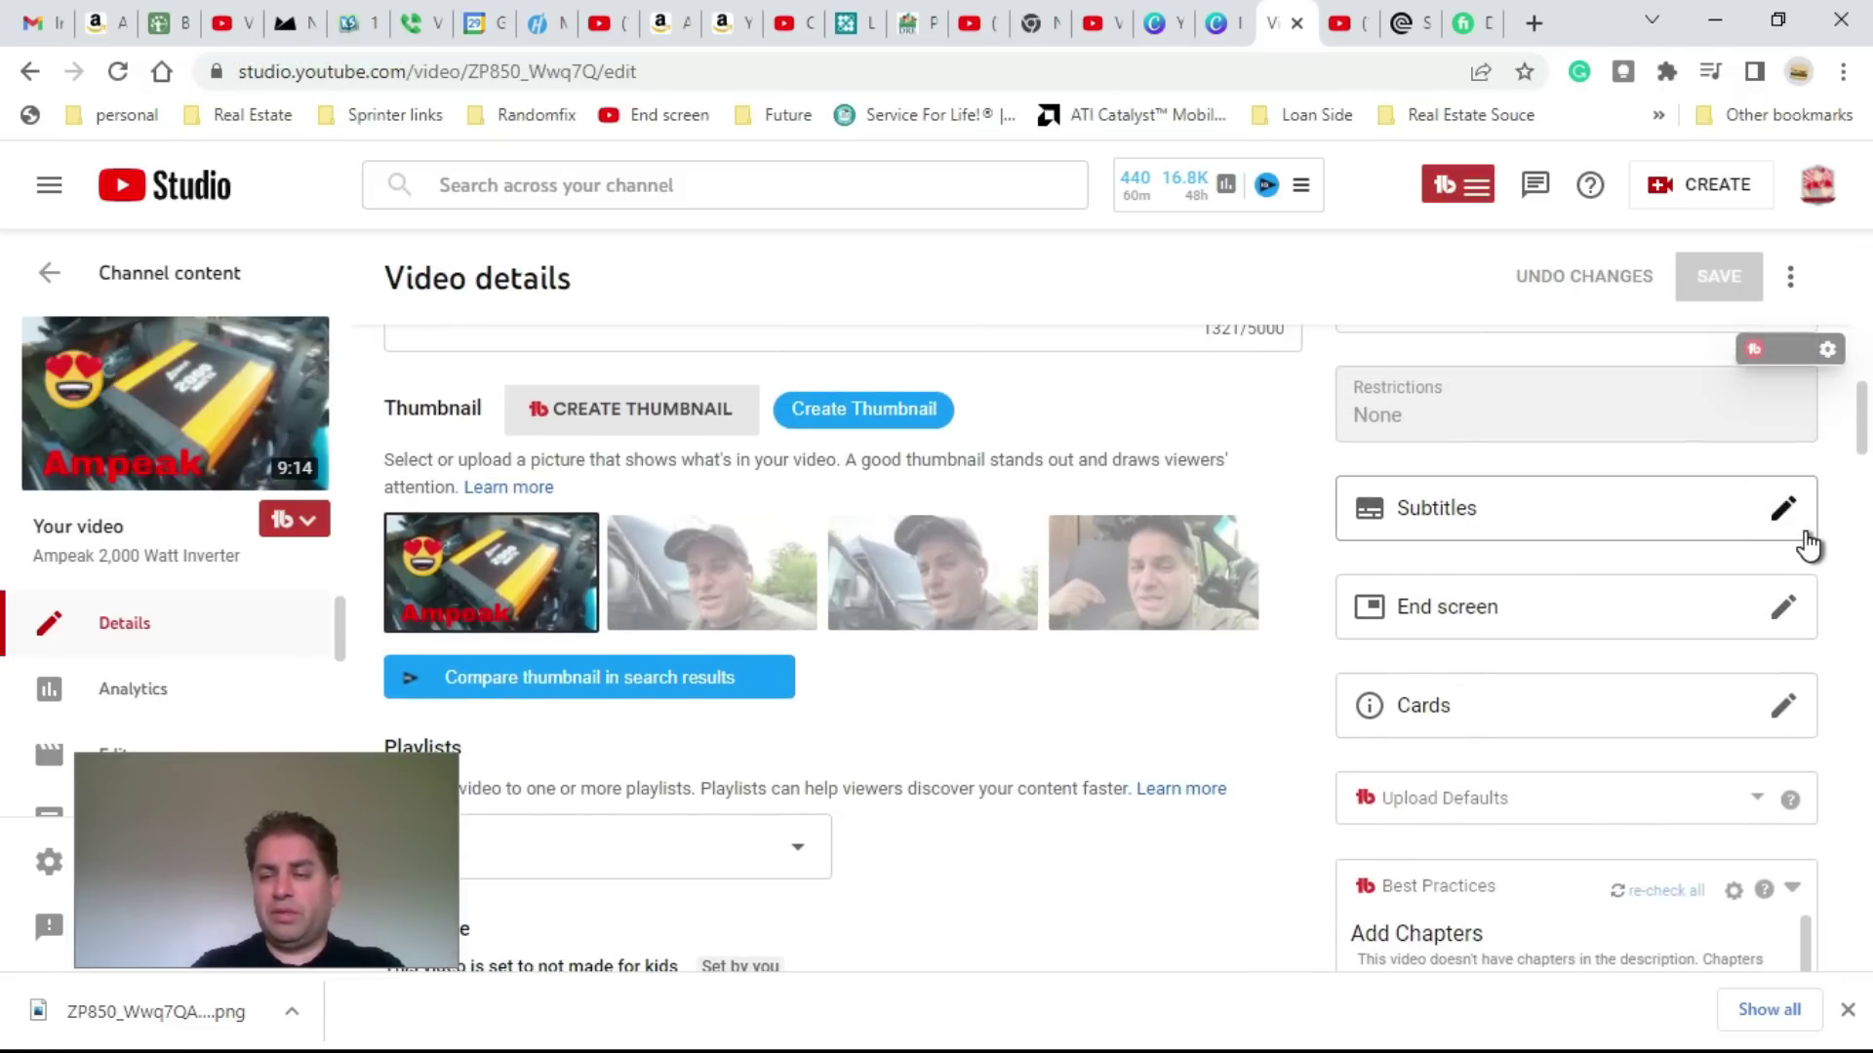
pyautogui.click(1785, 510)
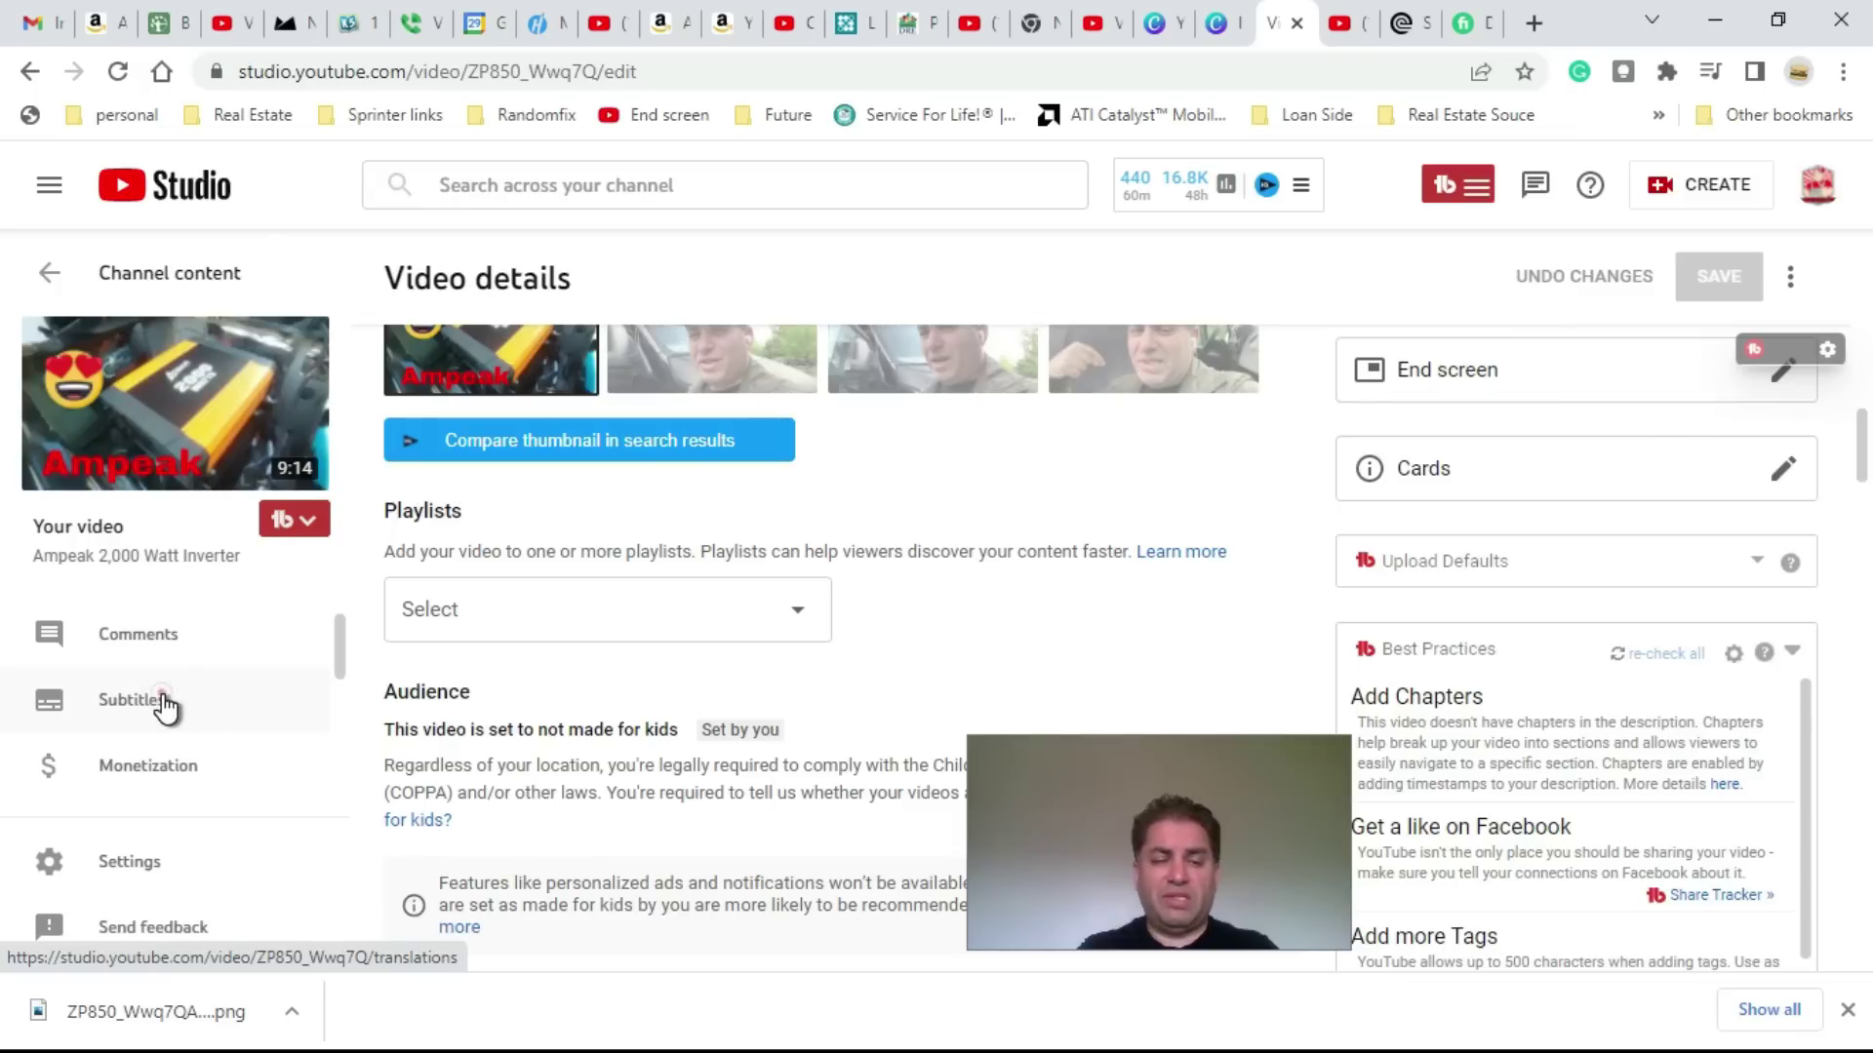
# - On the Subtitles page, add English (United States) and start its title and description entry
pyautogui.click(162, 702)
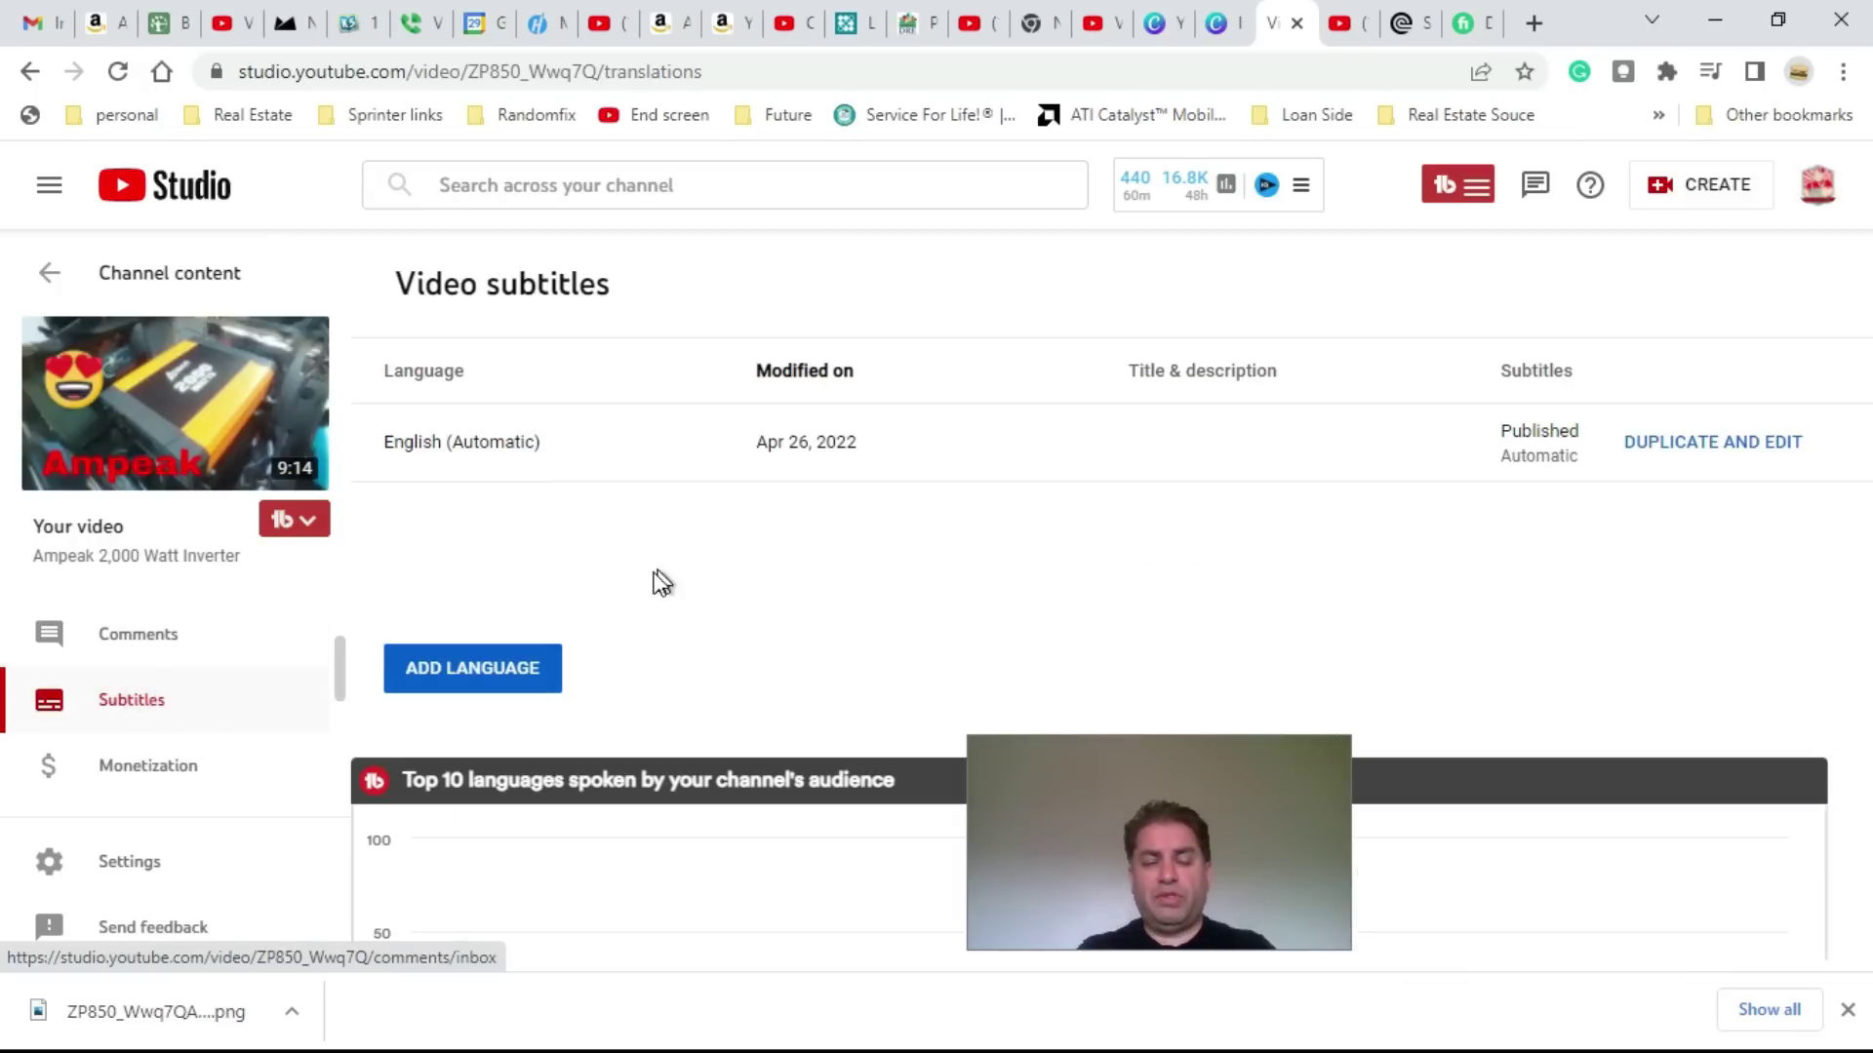
pyautogui.click(456, 673)
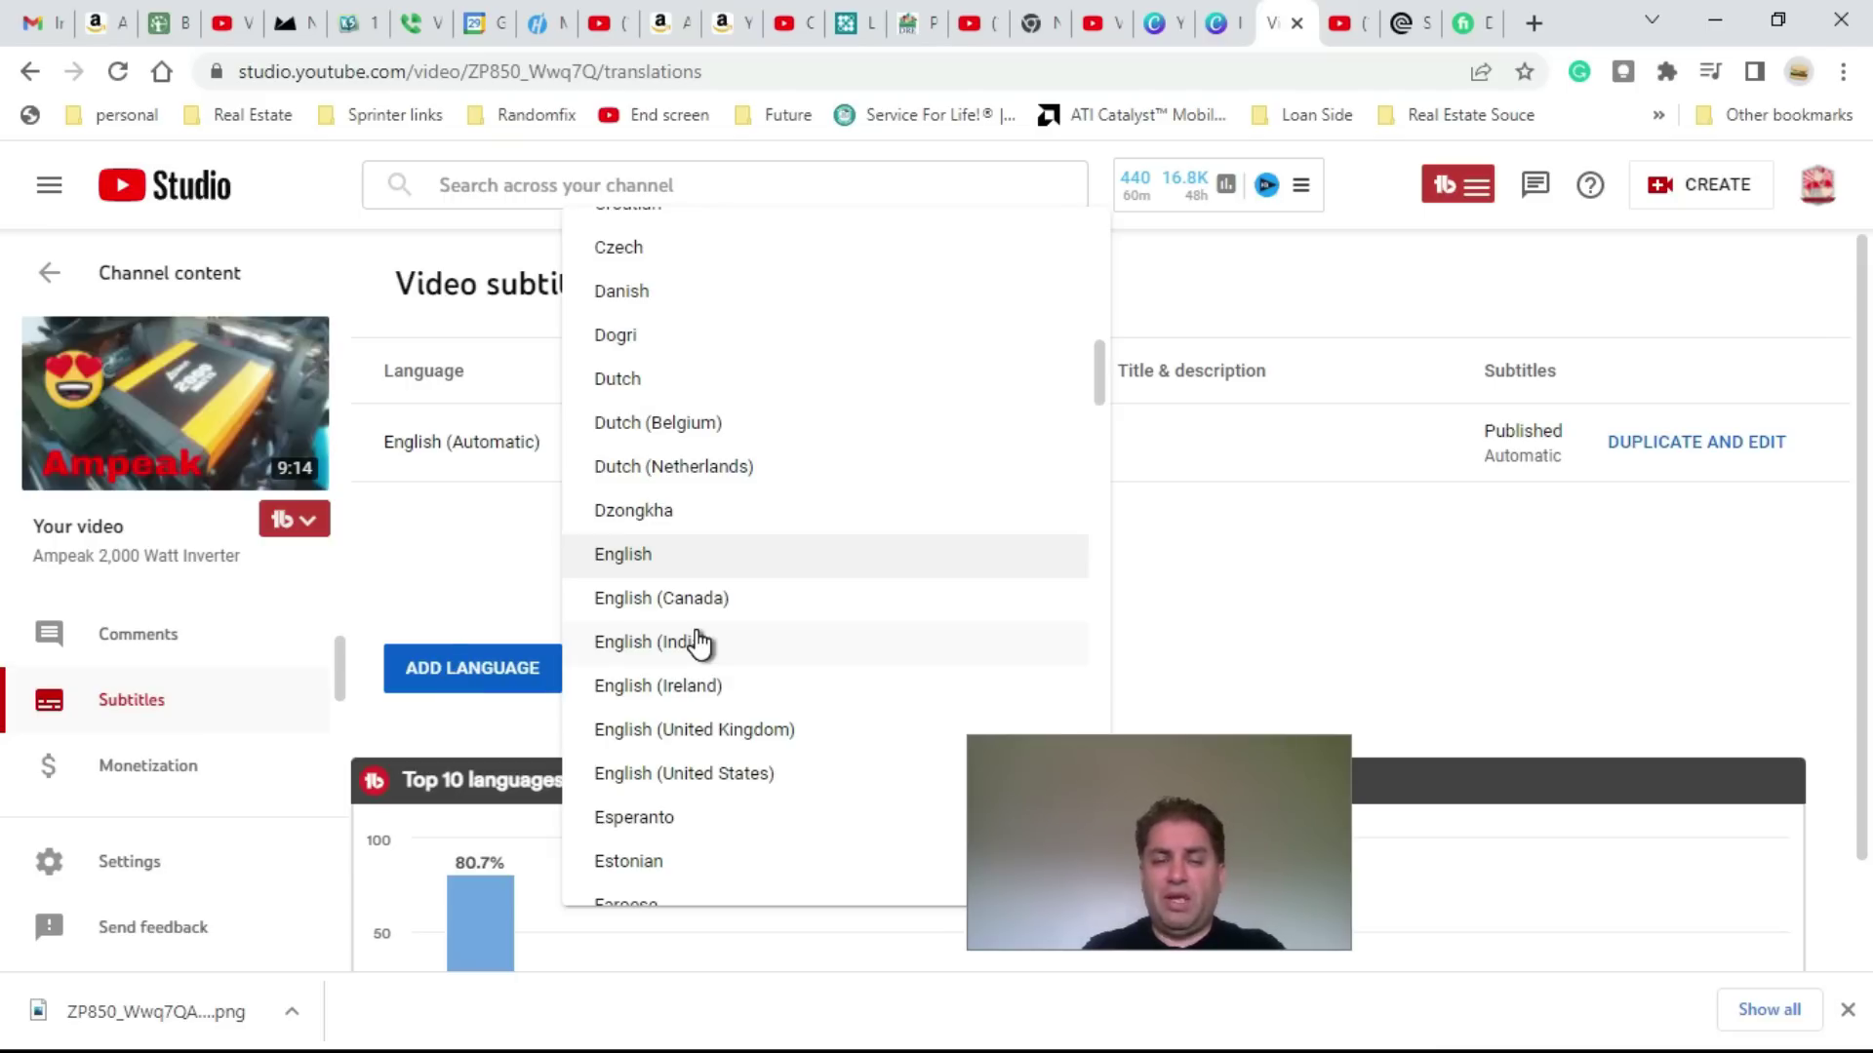
pyautogui.click(716, 775)
pyautogui.click(1141, 518)
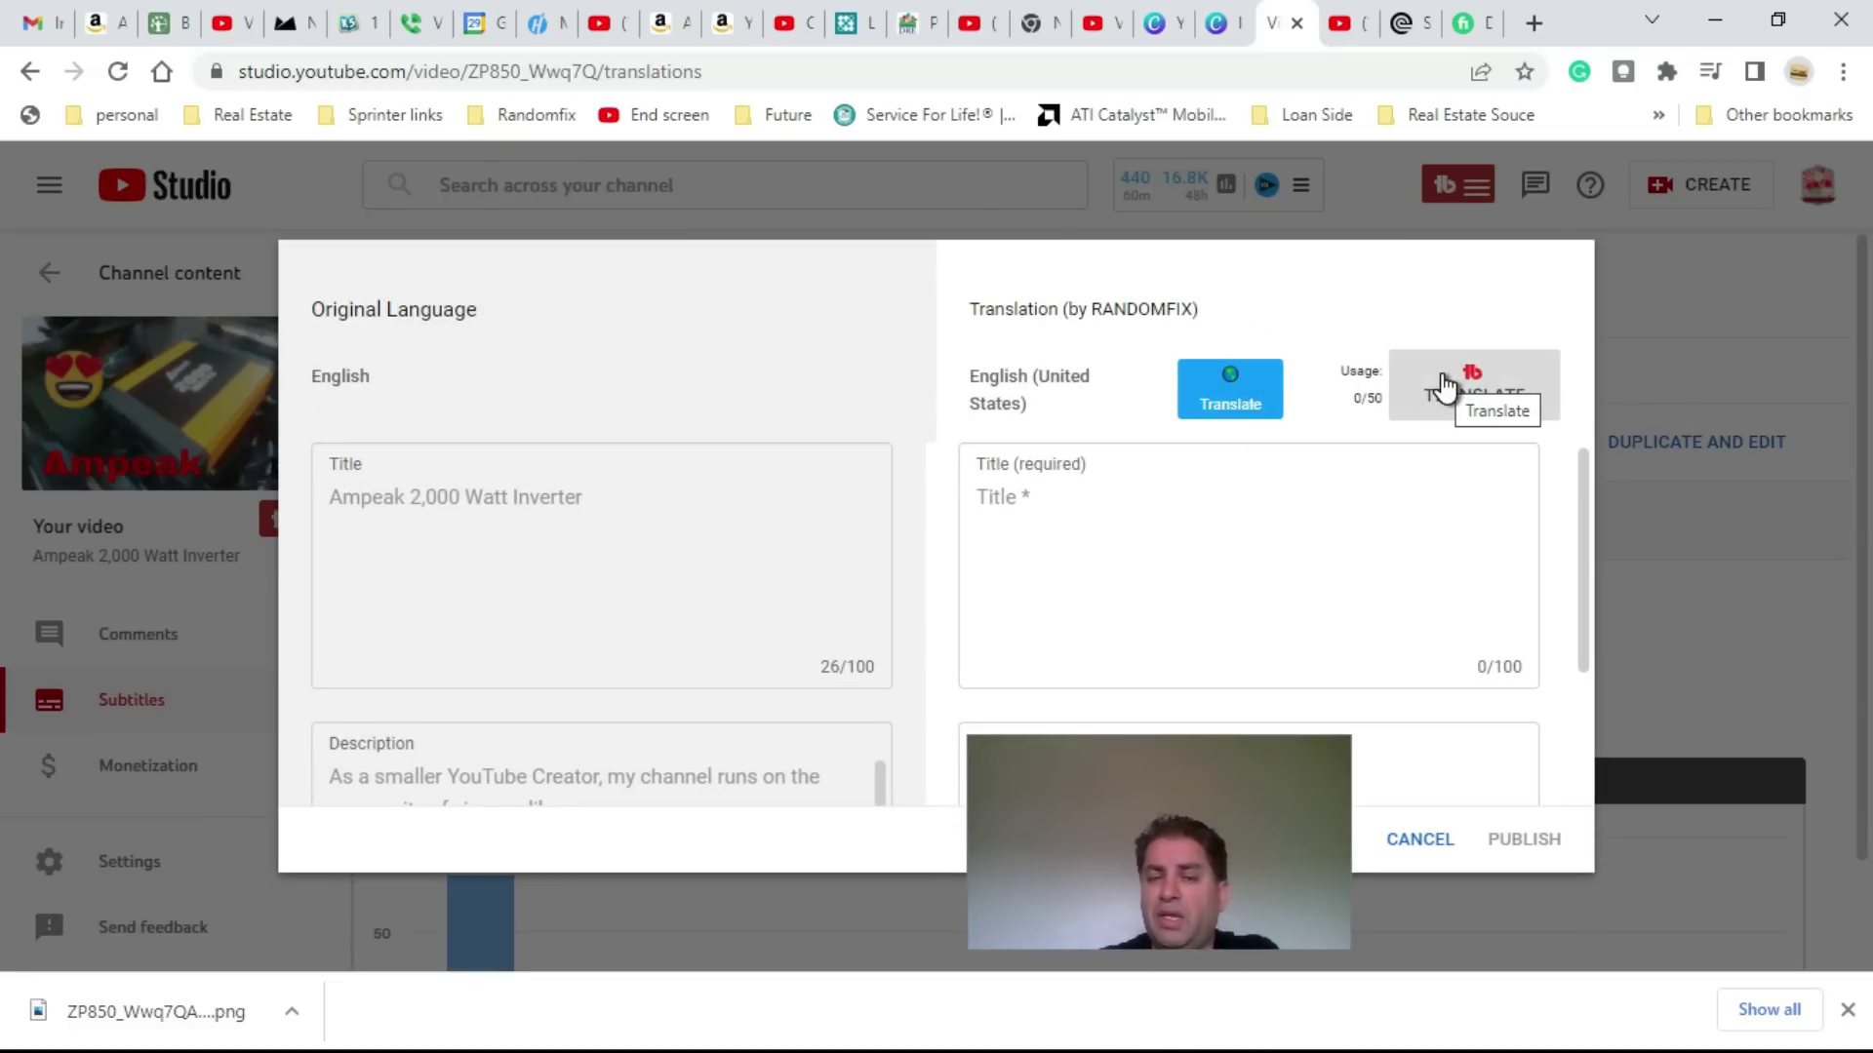
# - Auto-translate the English (United States) title and description, then check the translated title
pyautogui.click(1445, 387)
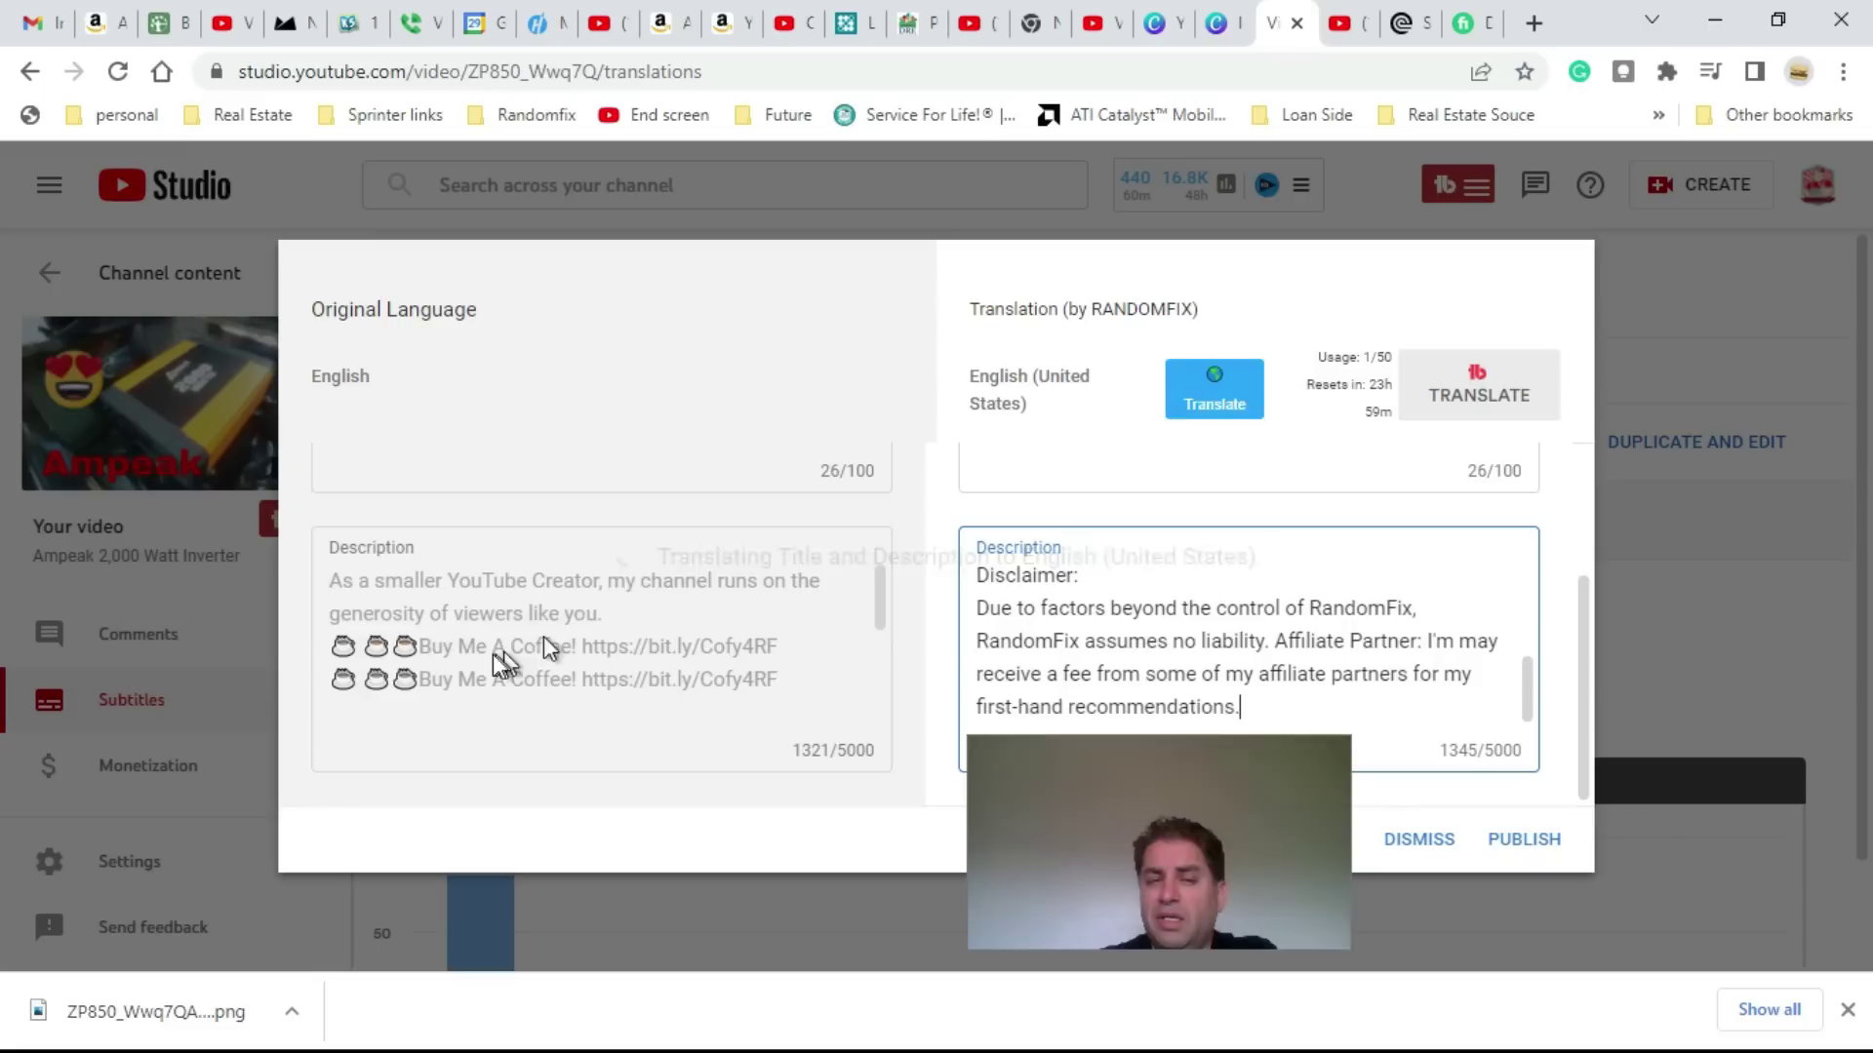
pyautogui.scroll(2, 888, 704)
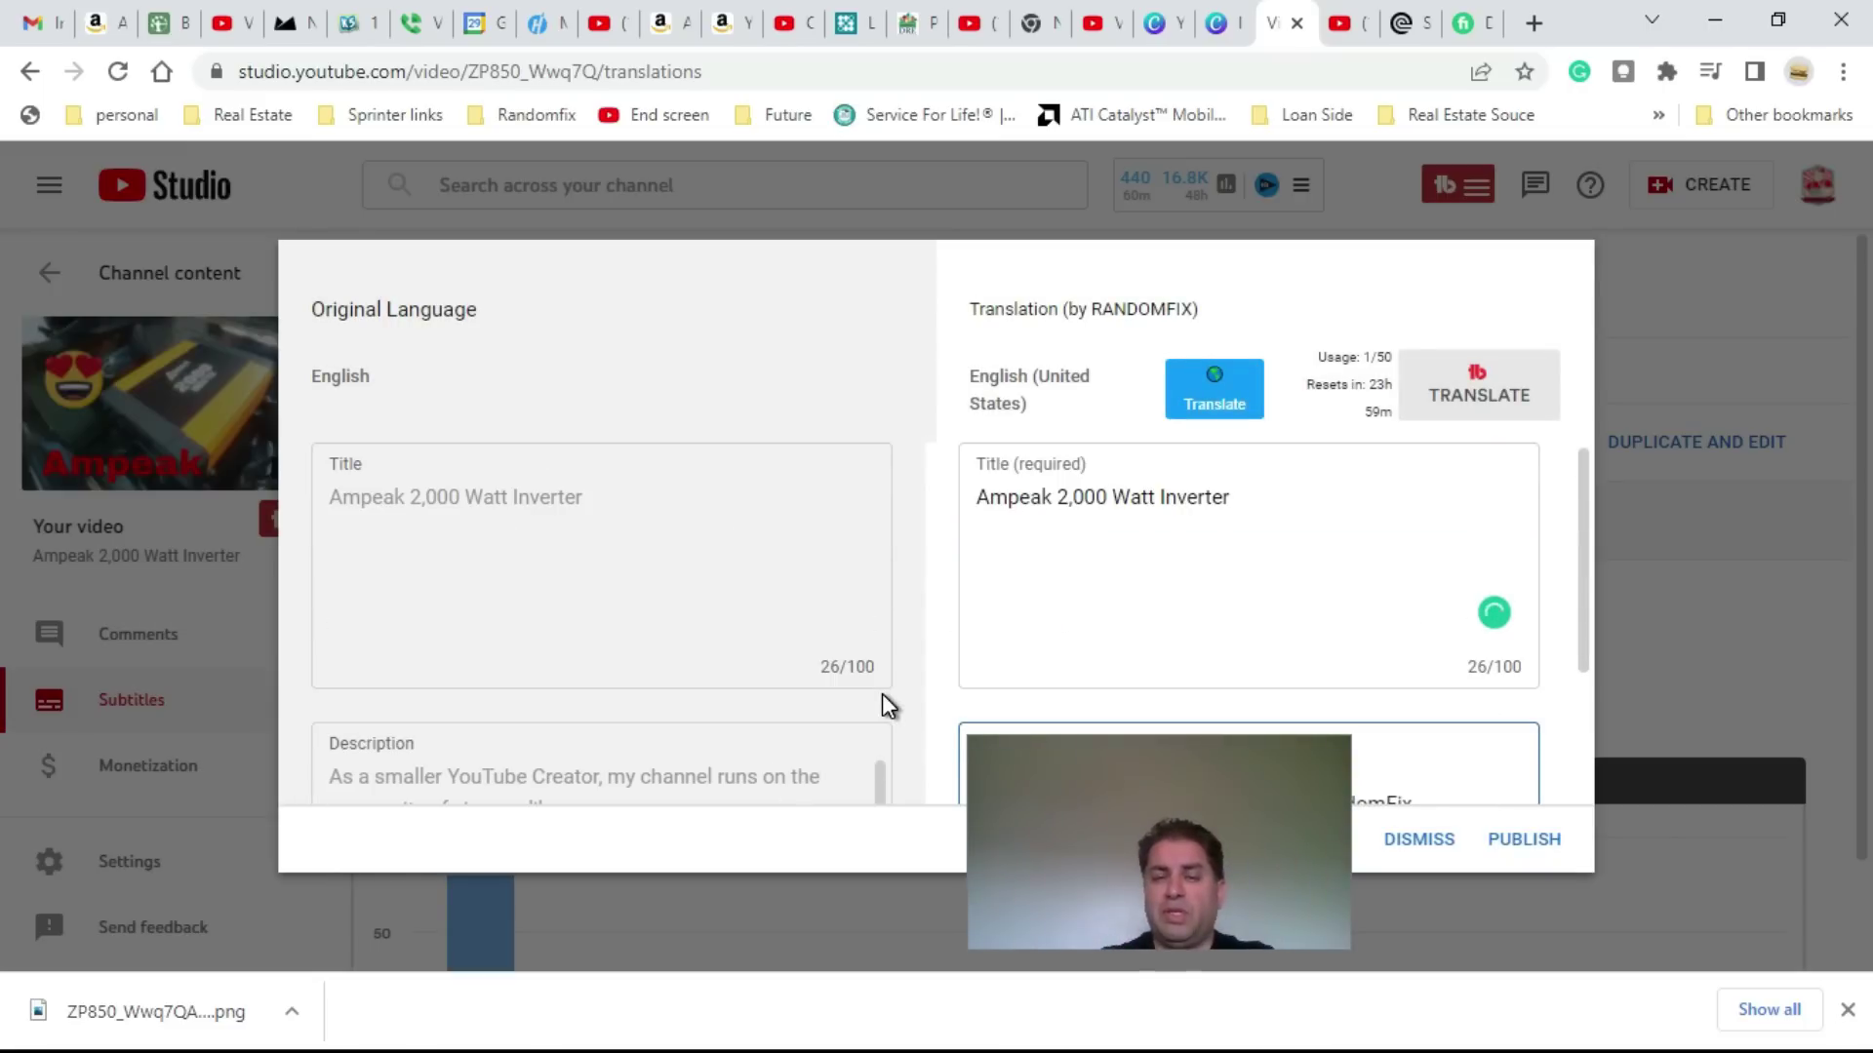
pyautogui.click(1161, 498)
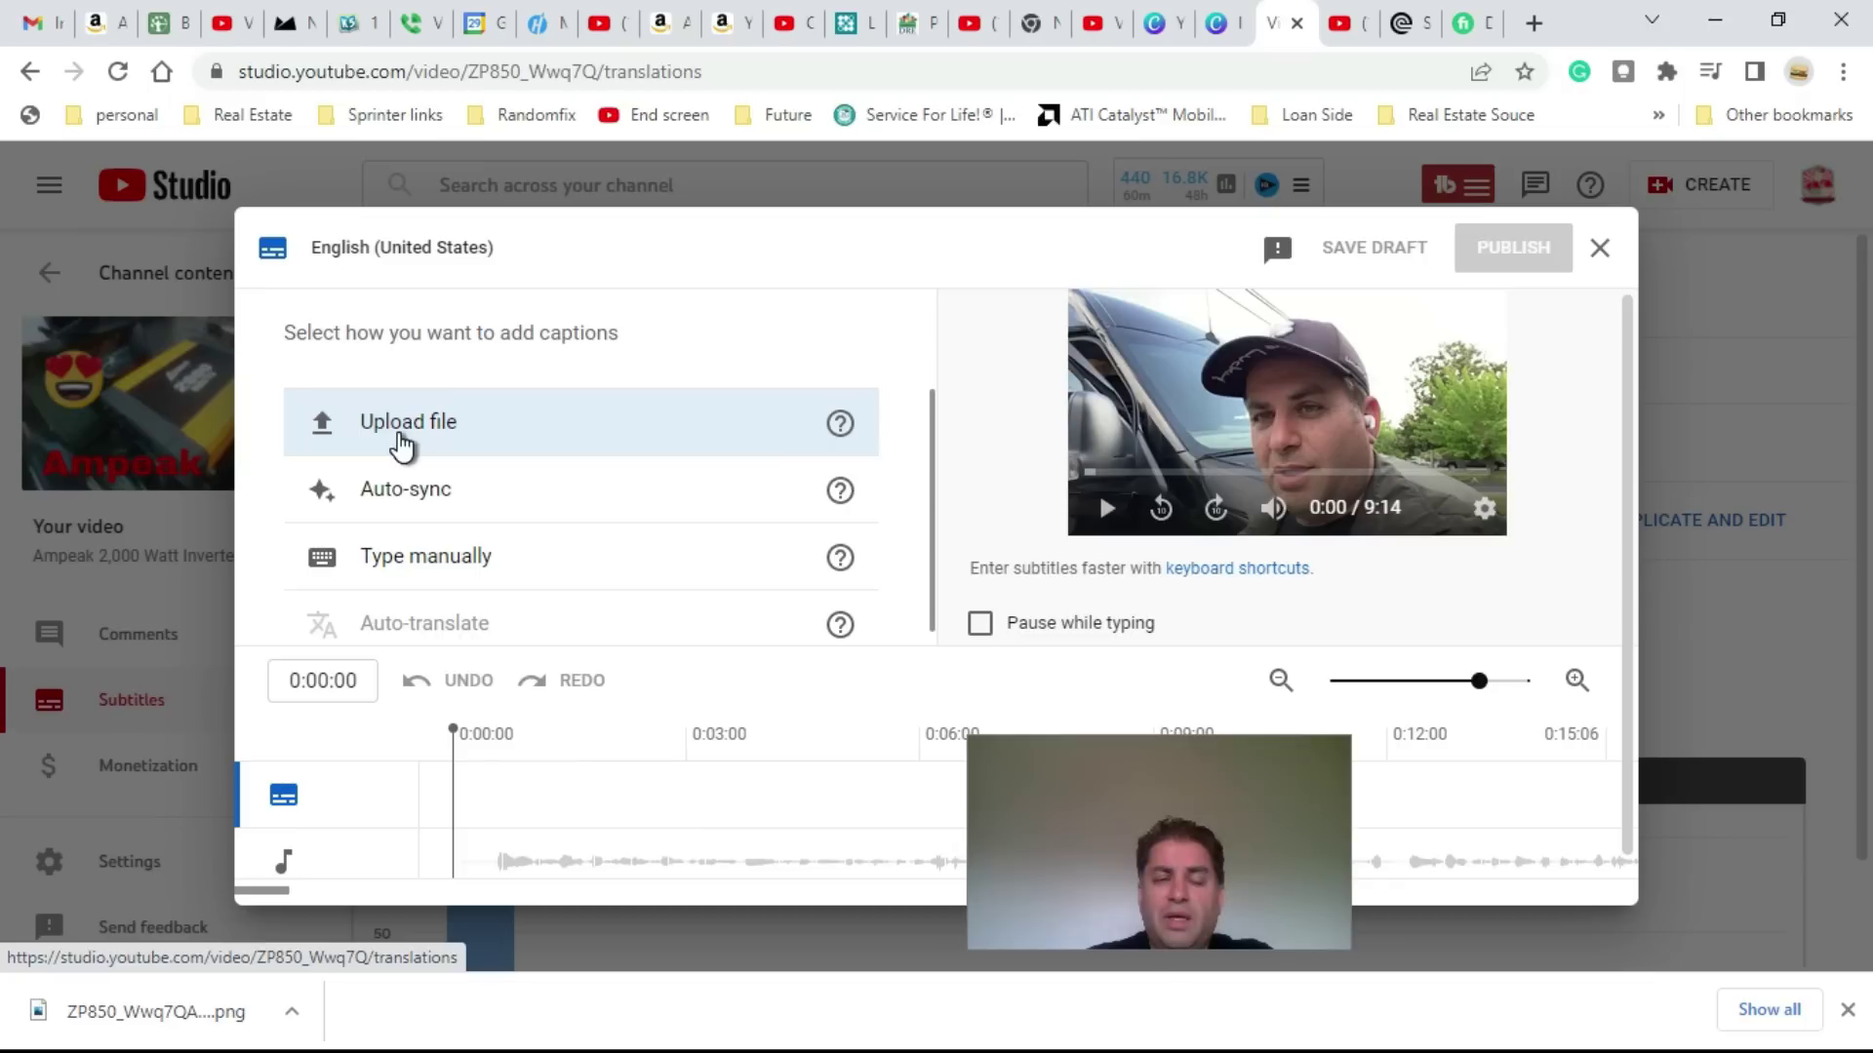
# - Upload the '0 DEAD CAR BATTERY' diesel Mercedes SRT file as English (United States) captions
pyautogui.click(400, 429)
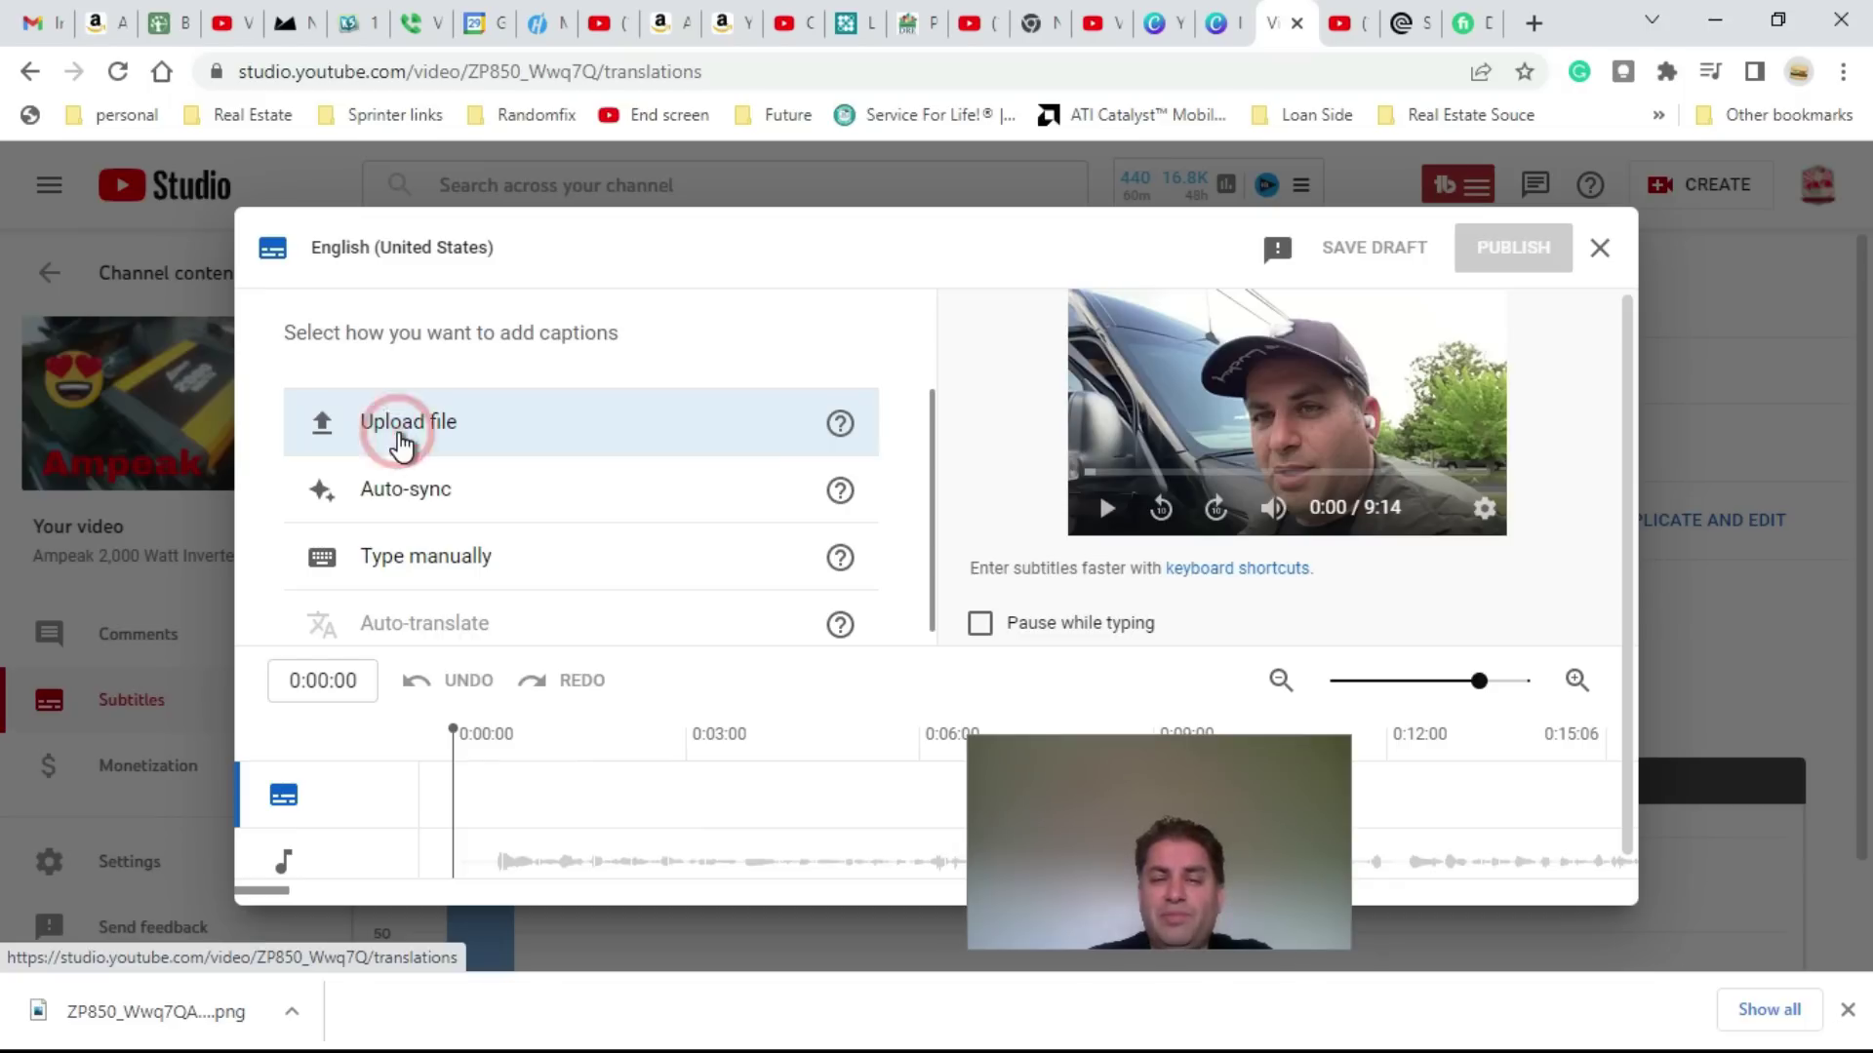
pyautogui.click(1151, 684)
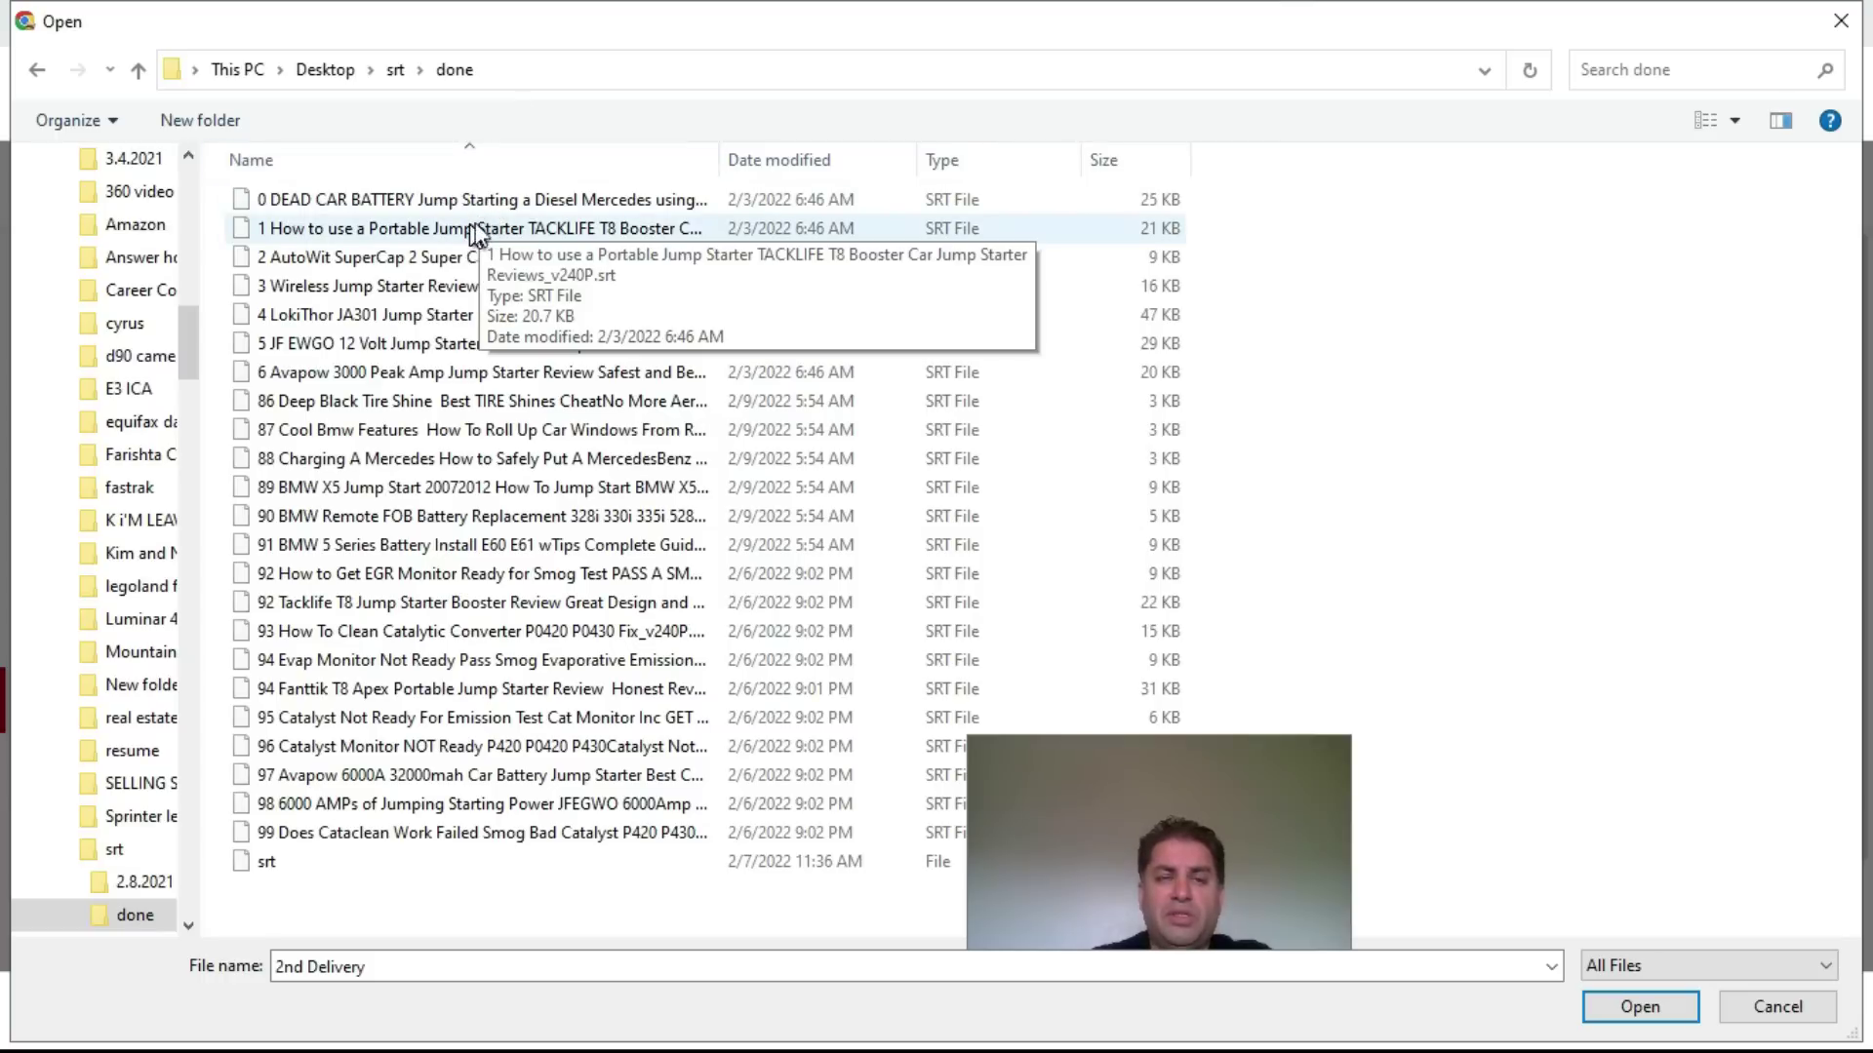
pyautogui.click(531, 199)
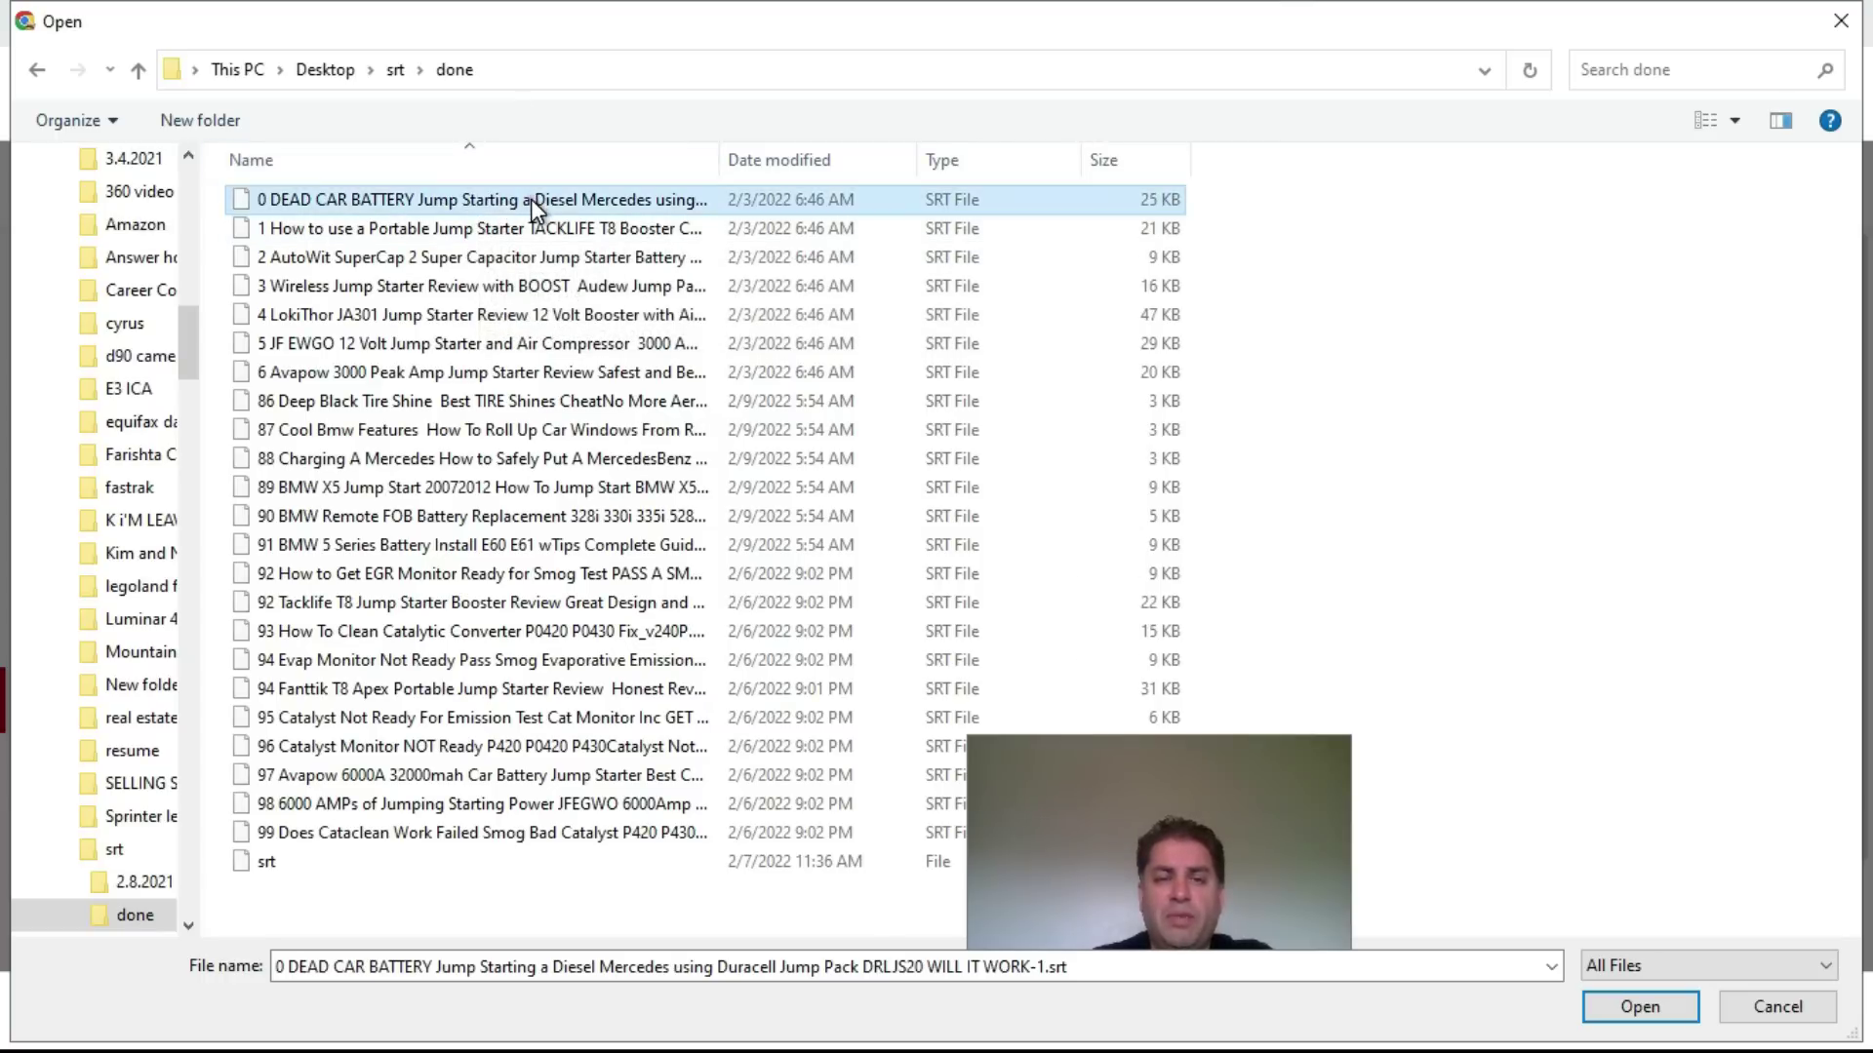
pyautogui.doubleClick(531, 199)
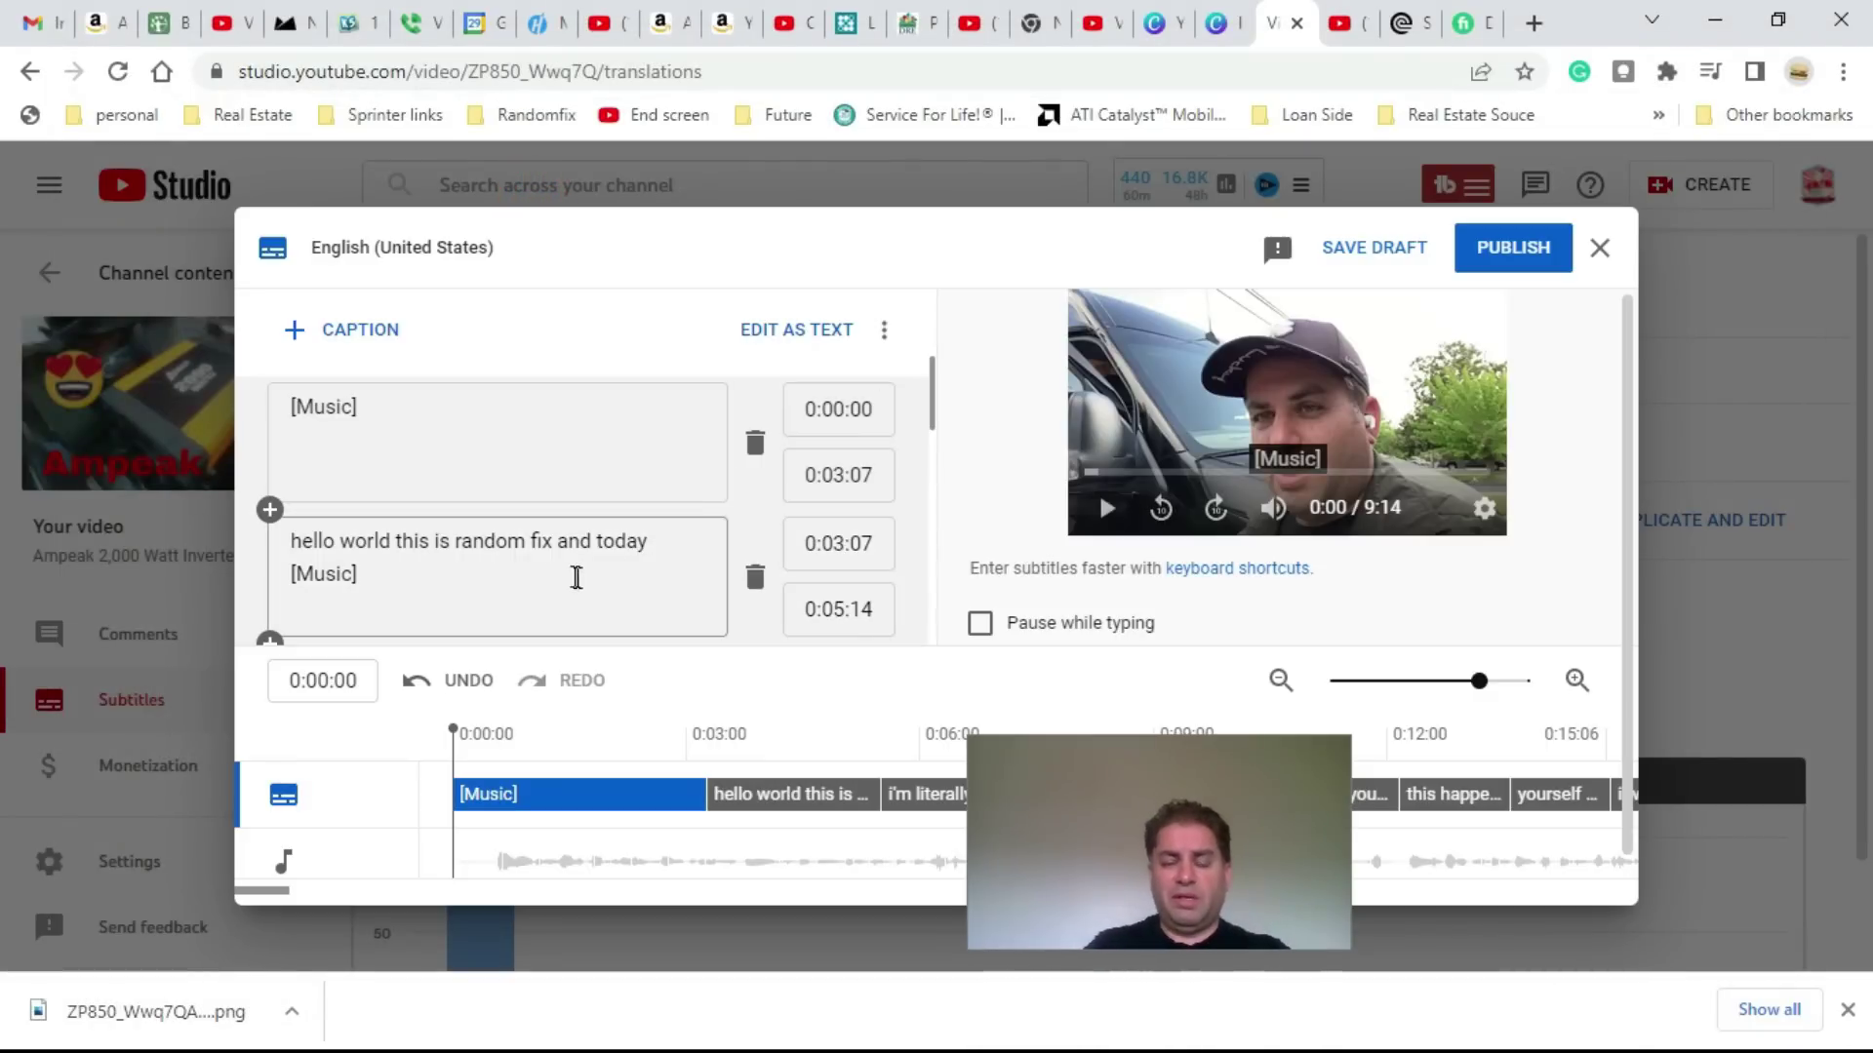
pyautogui.scroll(-9, 478, 597)
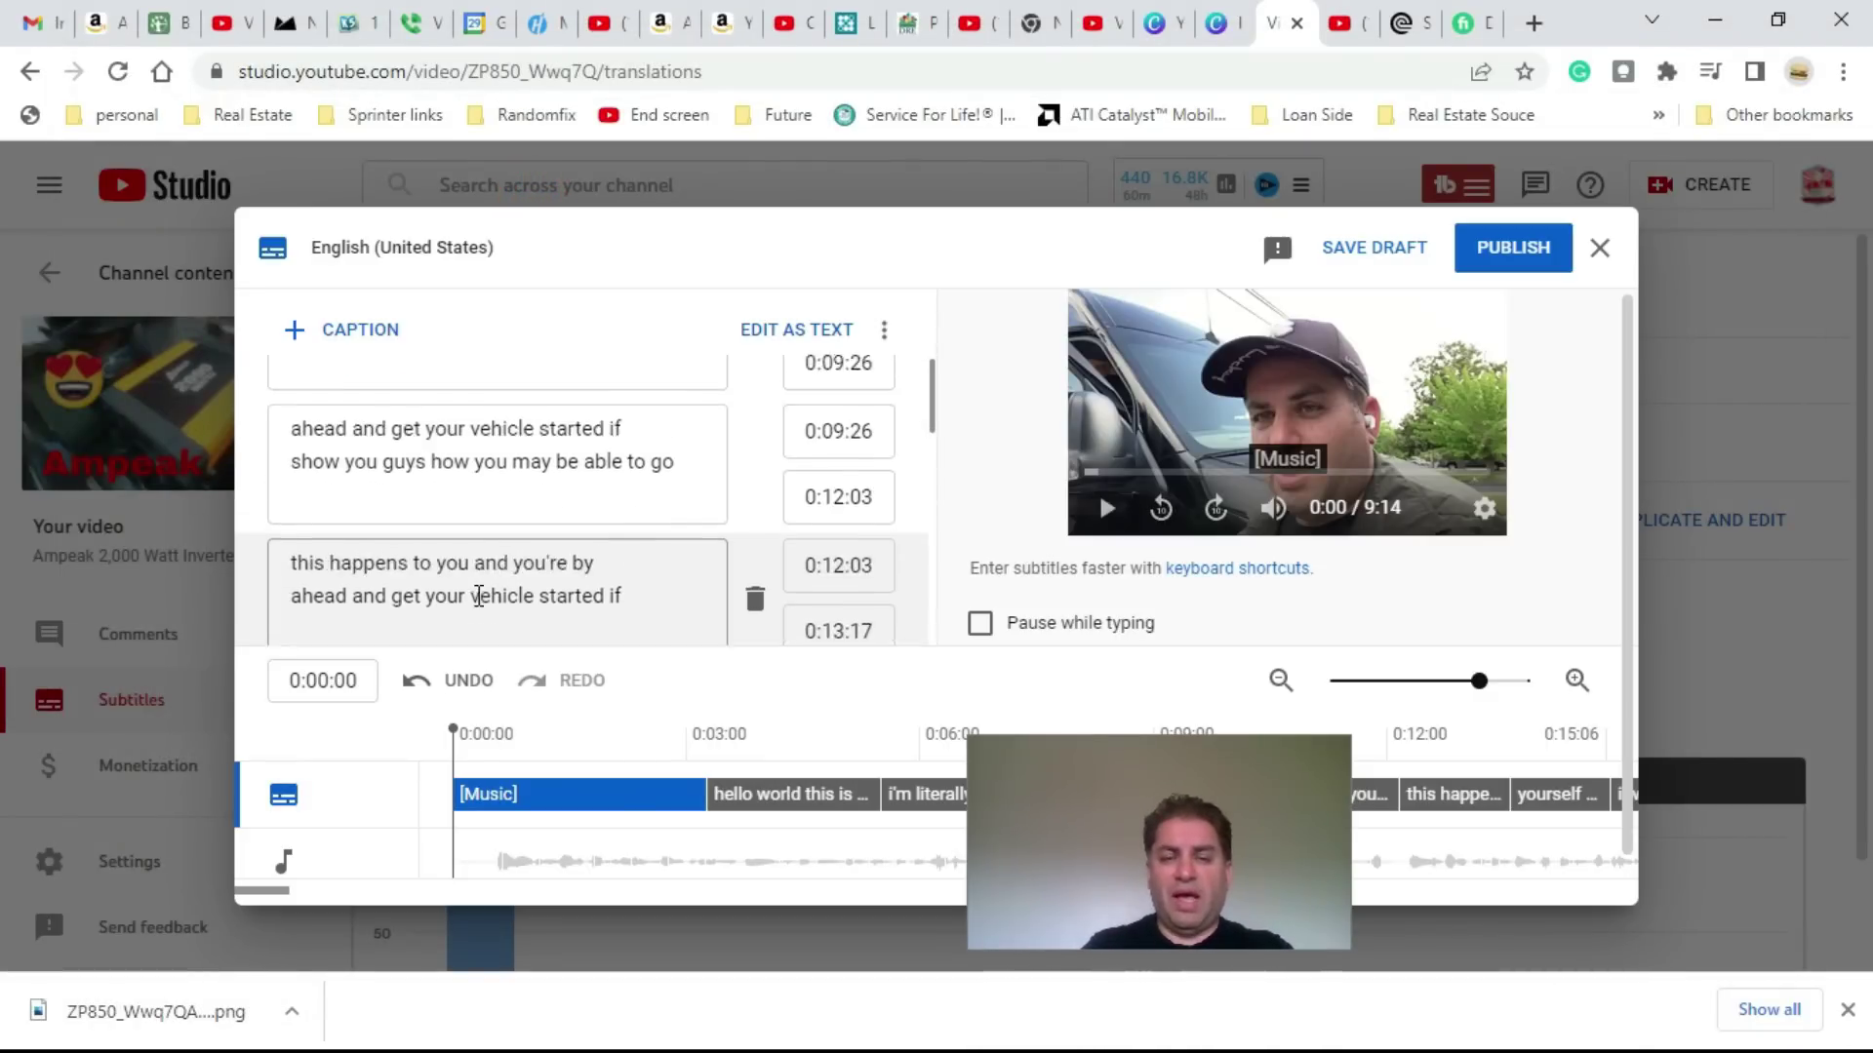
pyautogui.scroll(-4, 479, 597)
# - Switch to the next browser tab, which has the example SRT captions video
pyautogui.hotkey('ctrl', 'Tab')
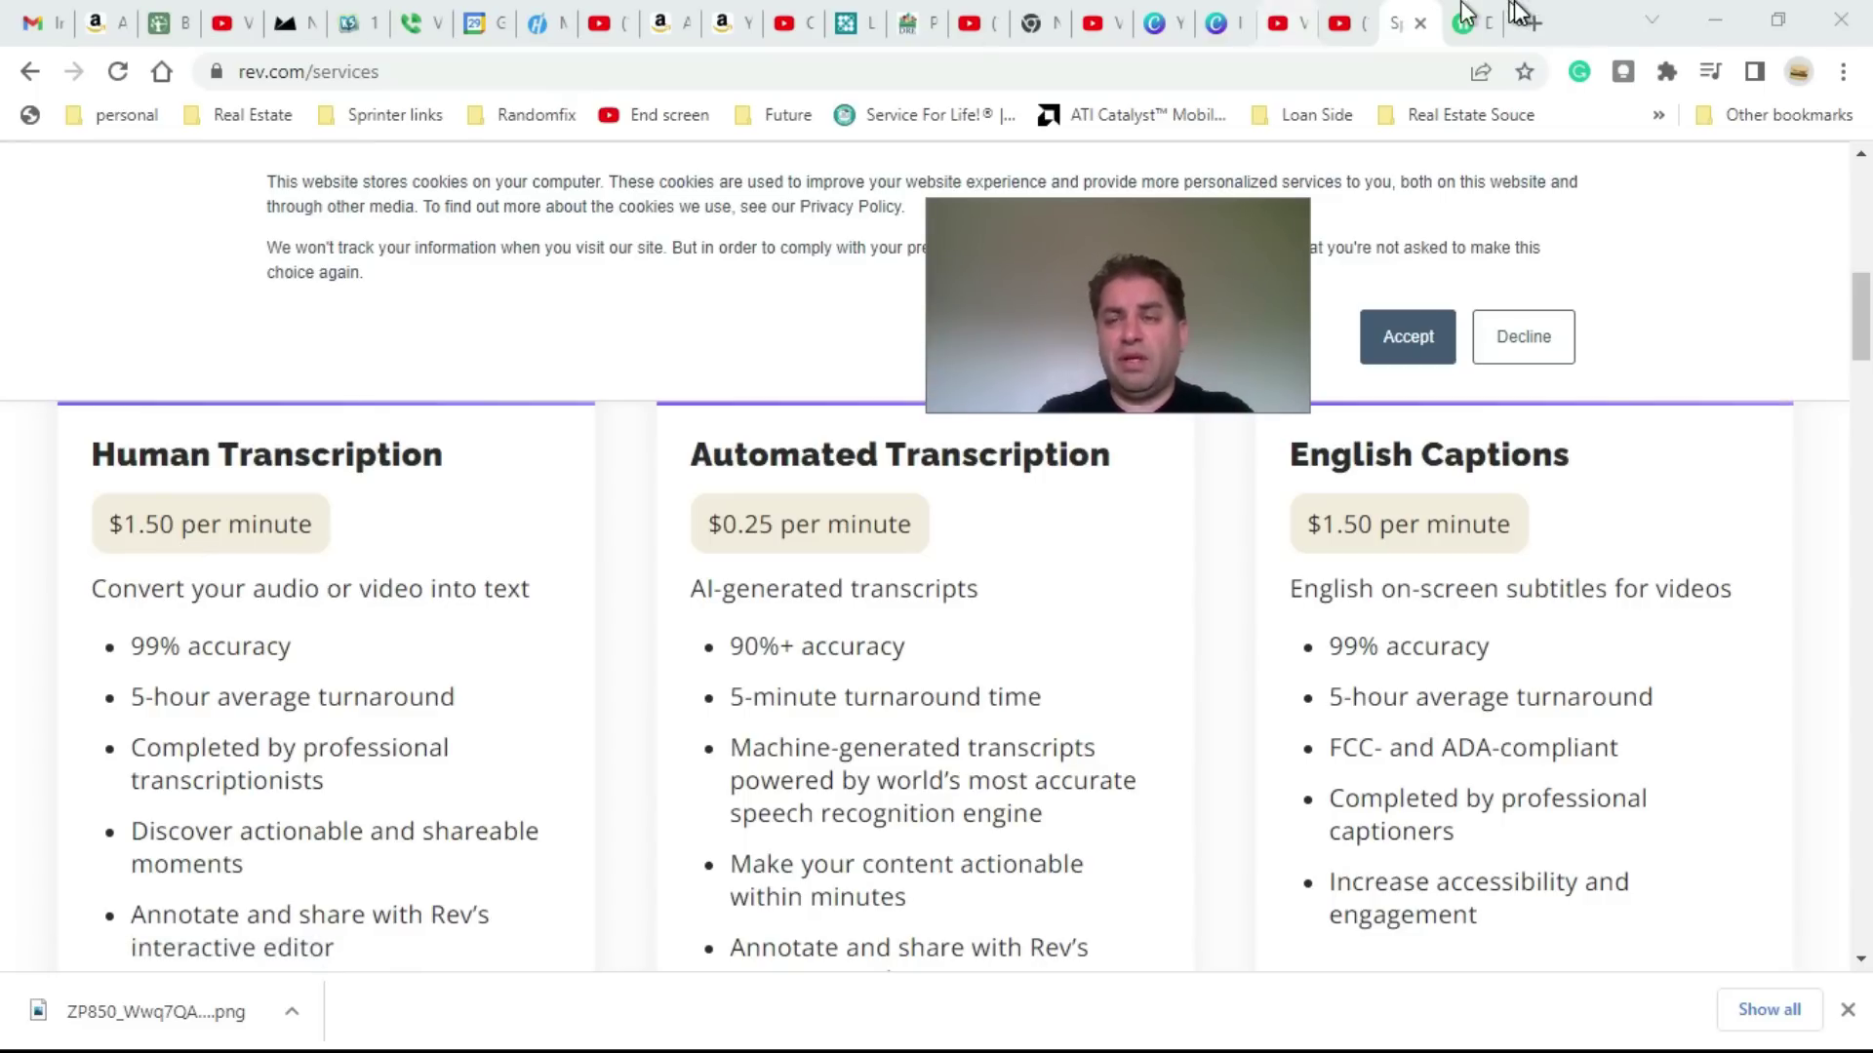
# - Move from the rev.com/services pricing tab to the Fiverr $5 transcription gig tab
pyautogui.hotkey('ctrl', 'Tab')
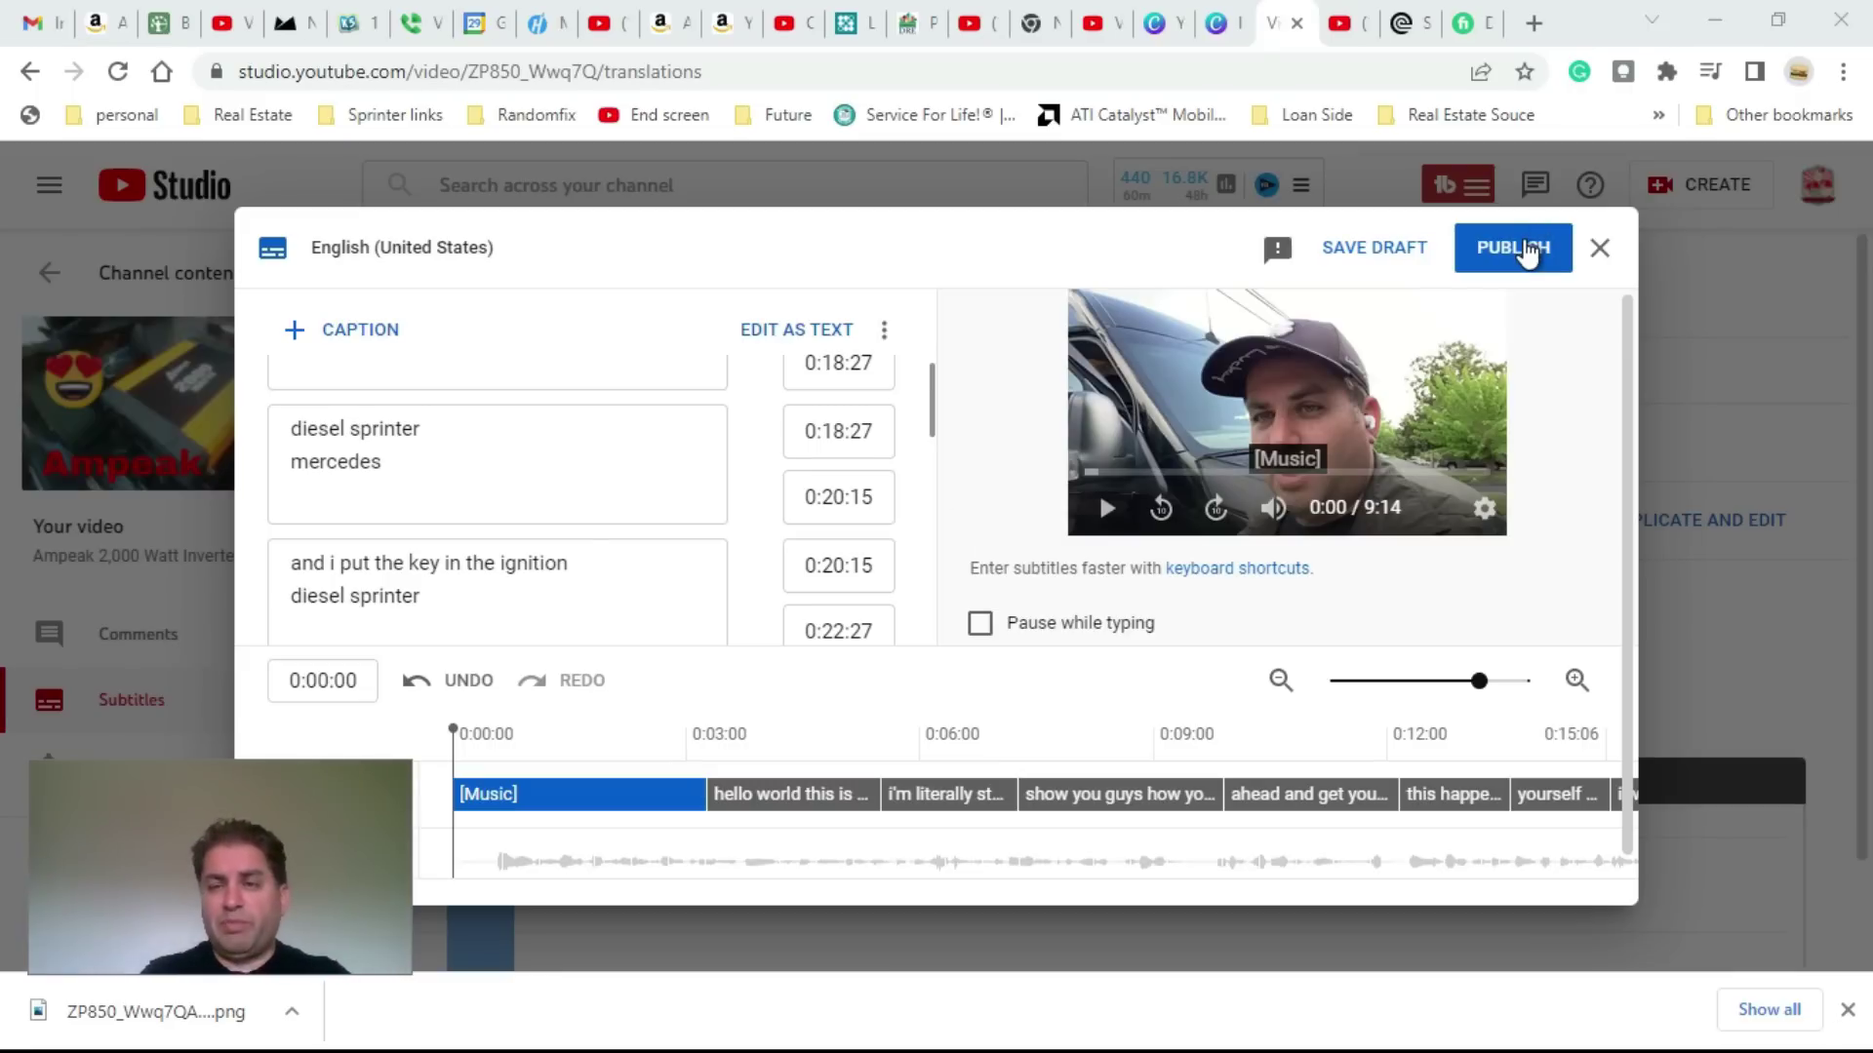
# - Publish the English (United States) captions and add German as a subtitle language
pyautogui.click(1532, 244)
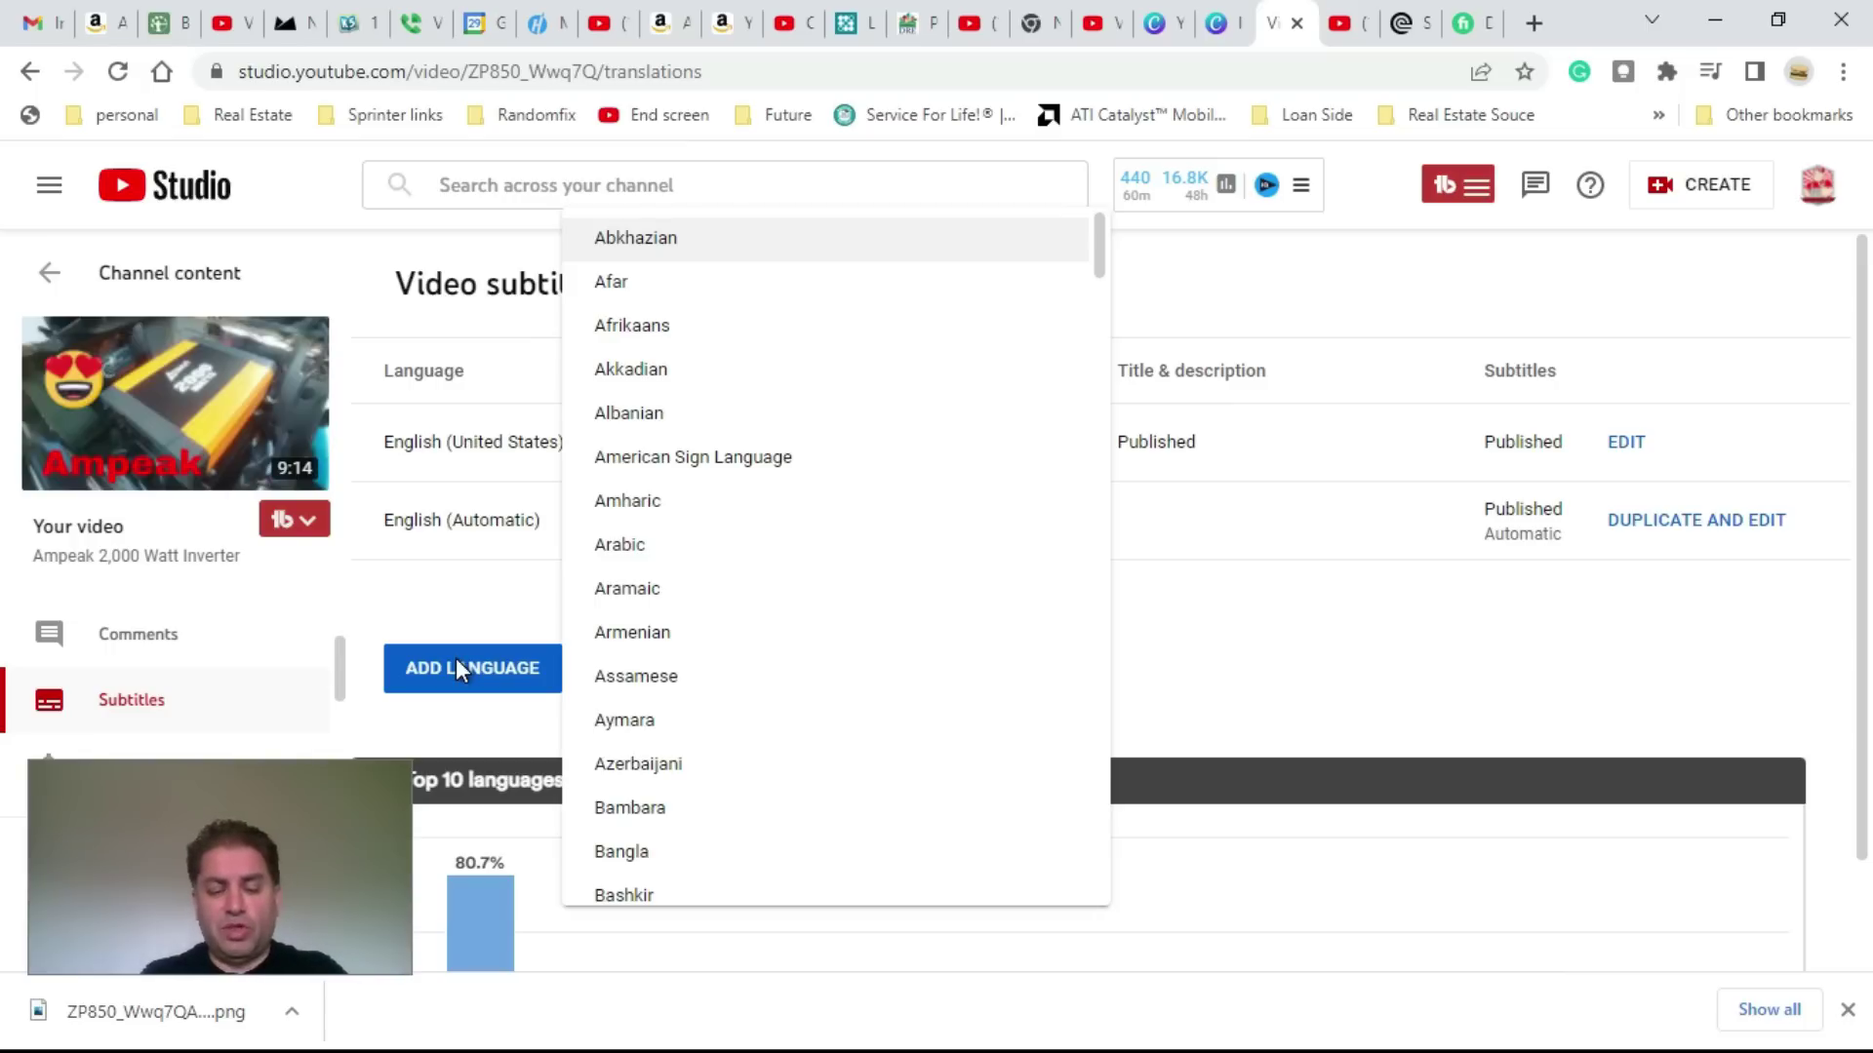
pyautogui.press('g')
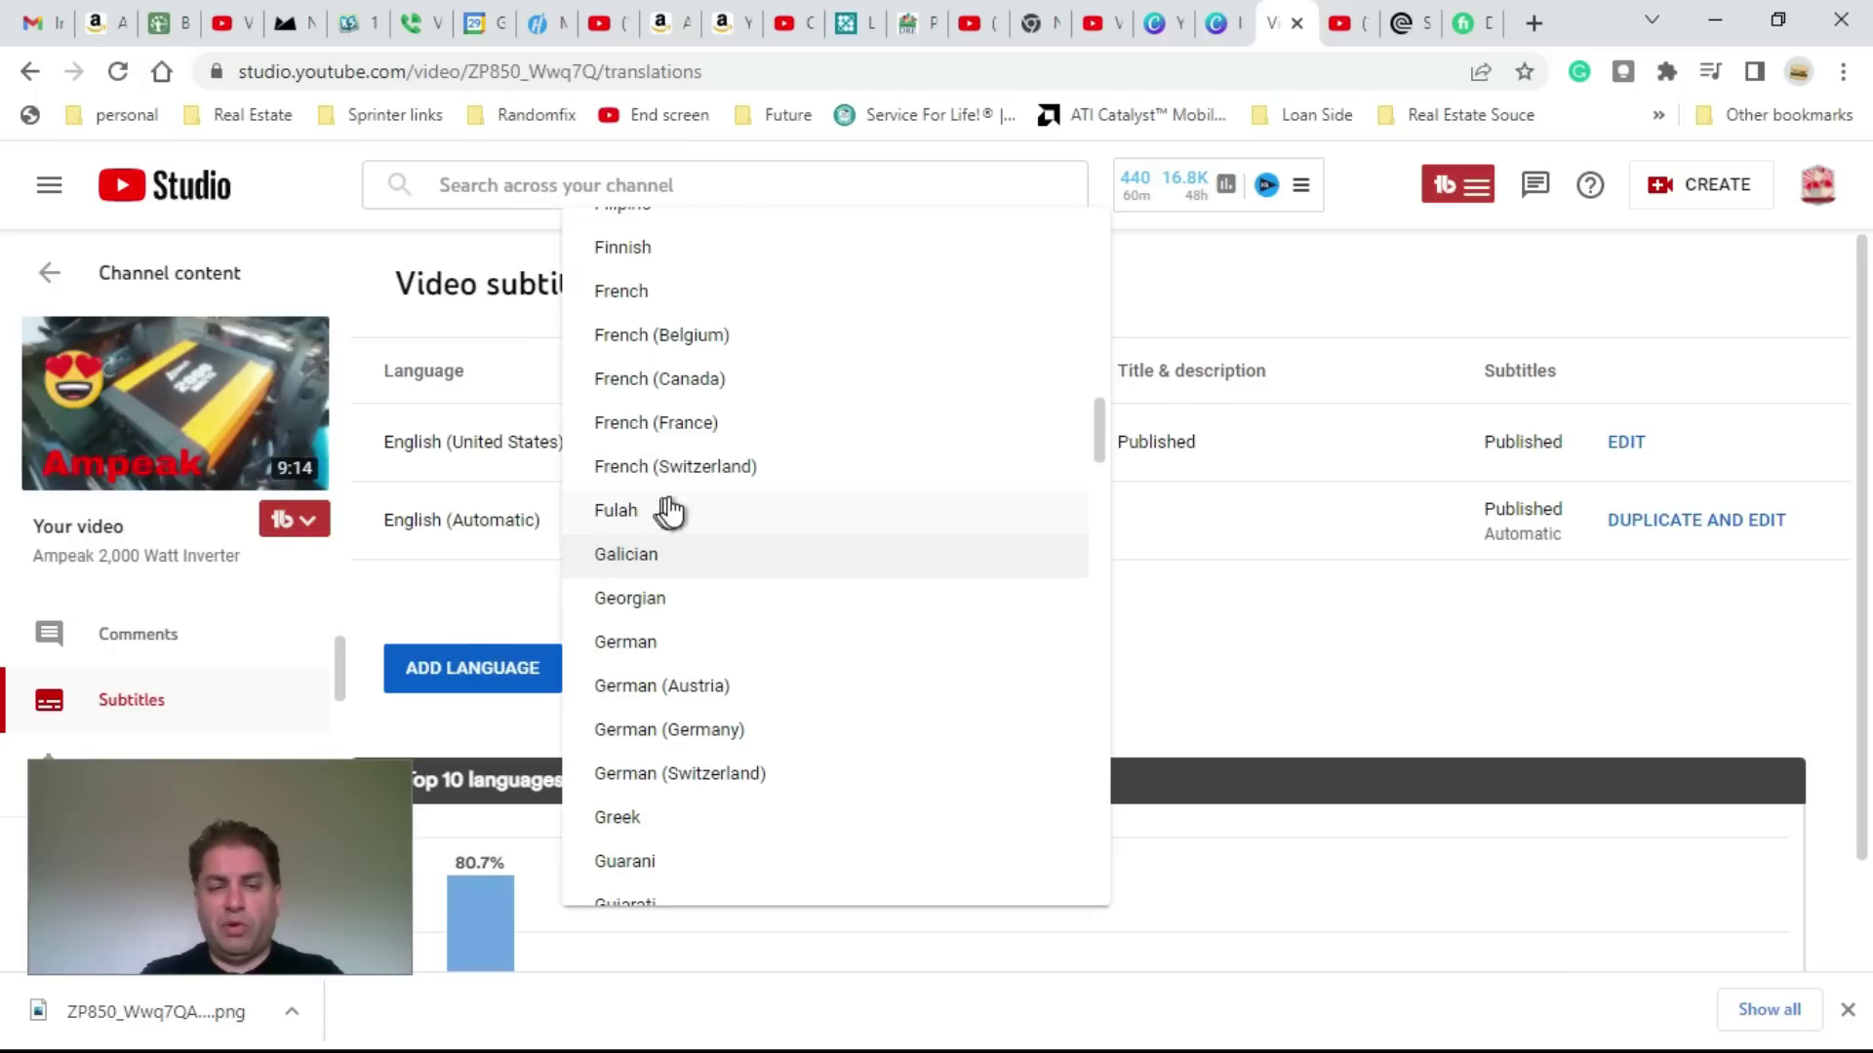
pyautogui.click(634, 640)
# - Auto-translate the title and description into German and publish them
pyautogui.click(1127, 600)
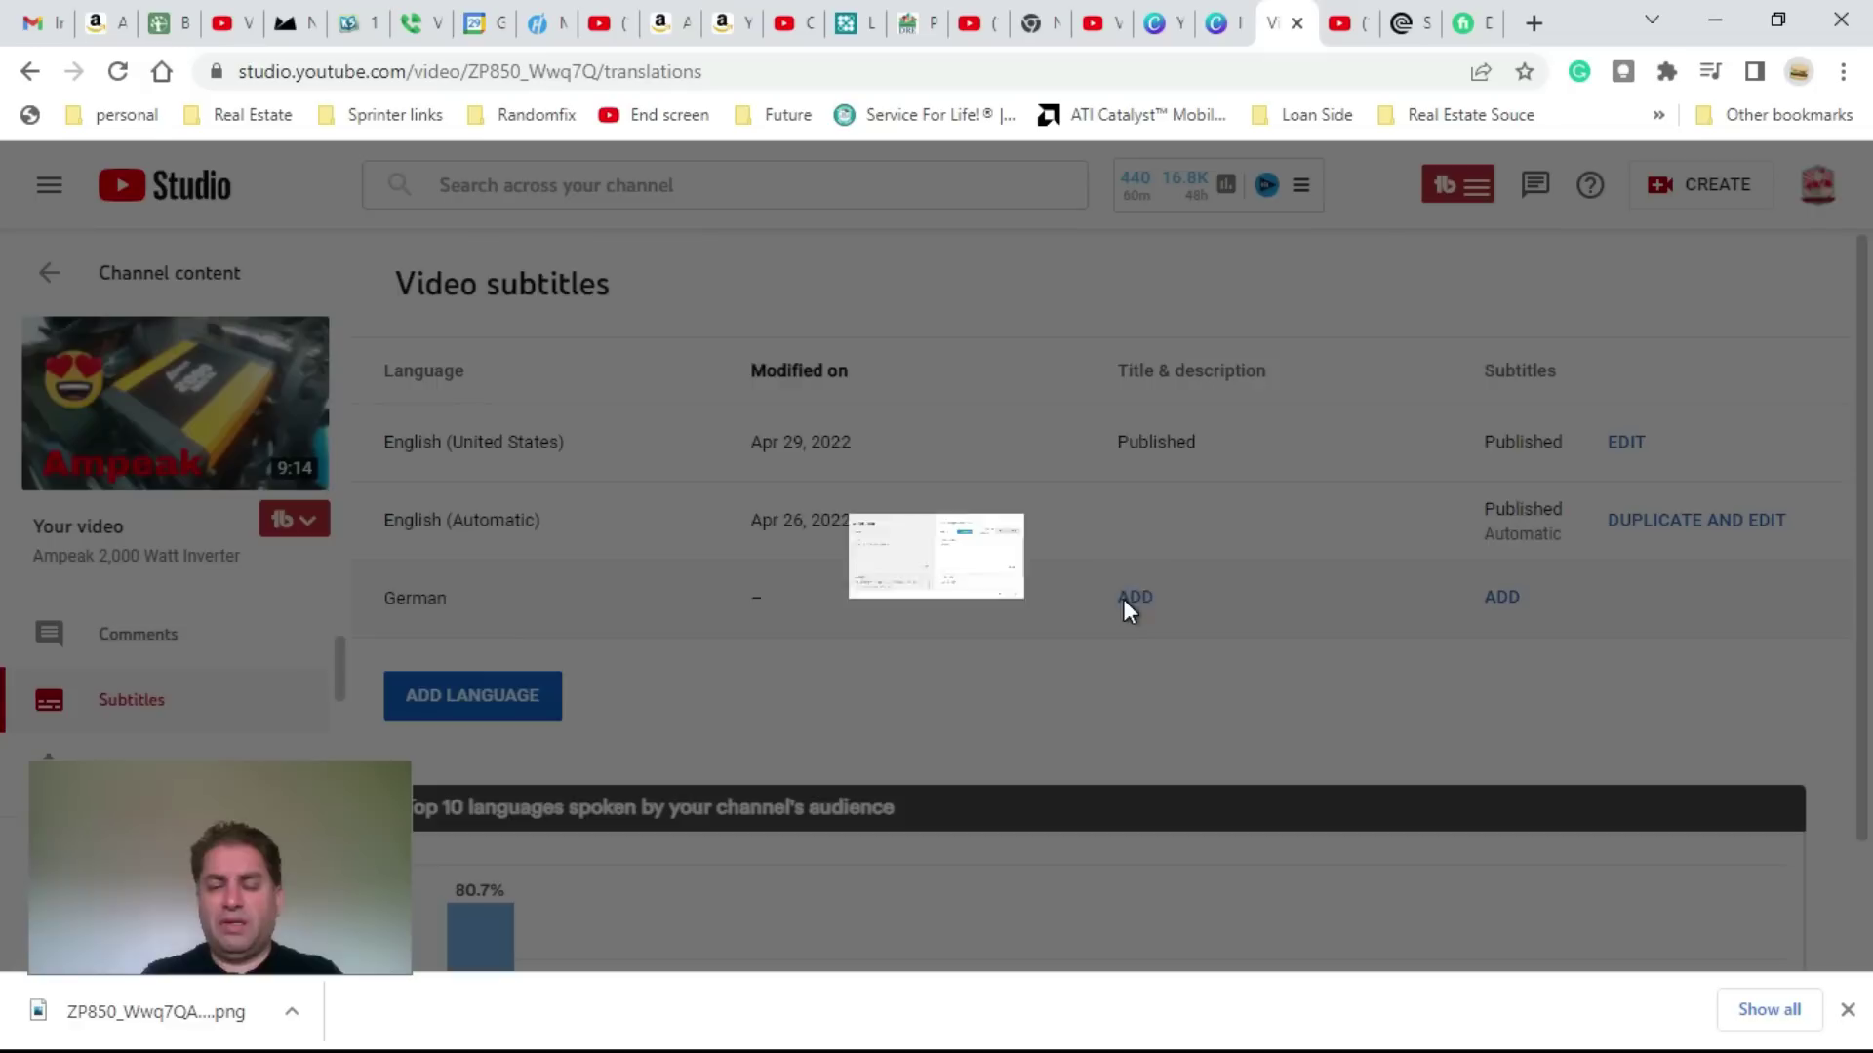
pyautogui.click(1507, 361)
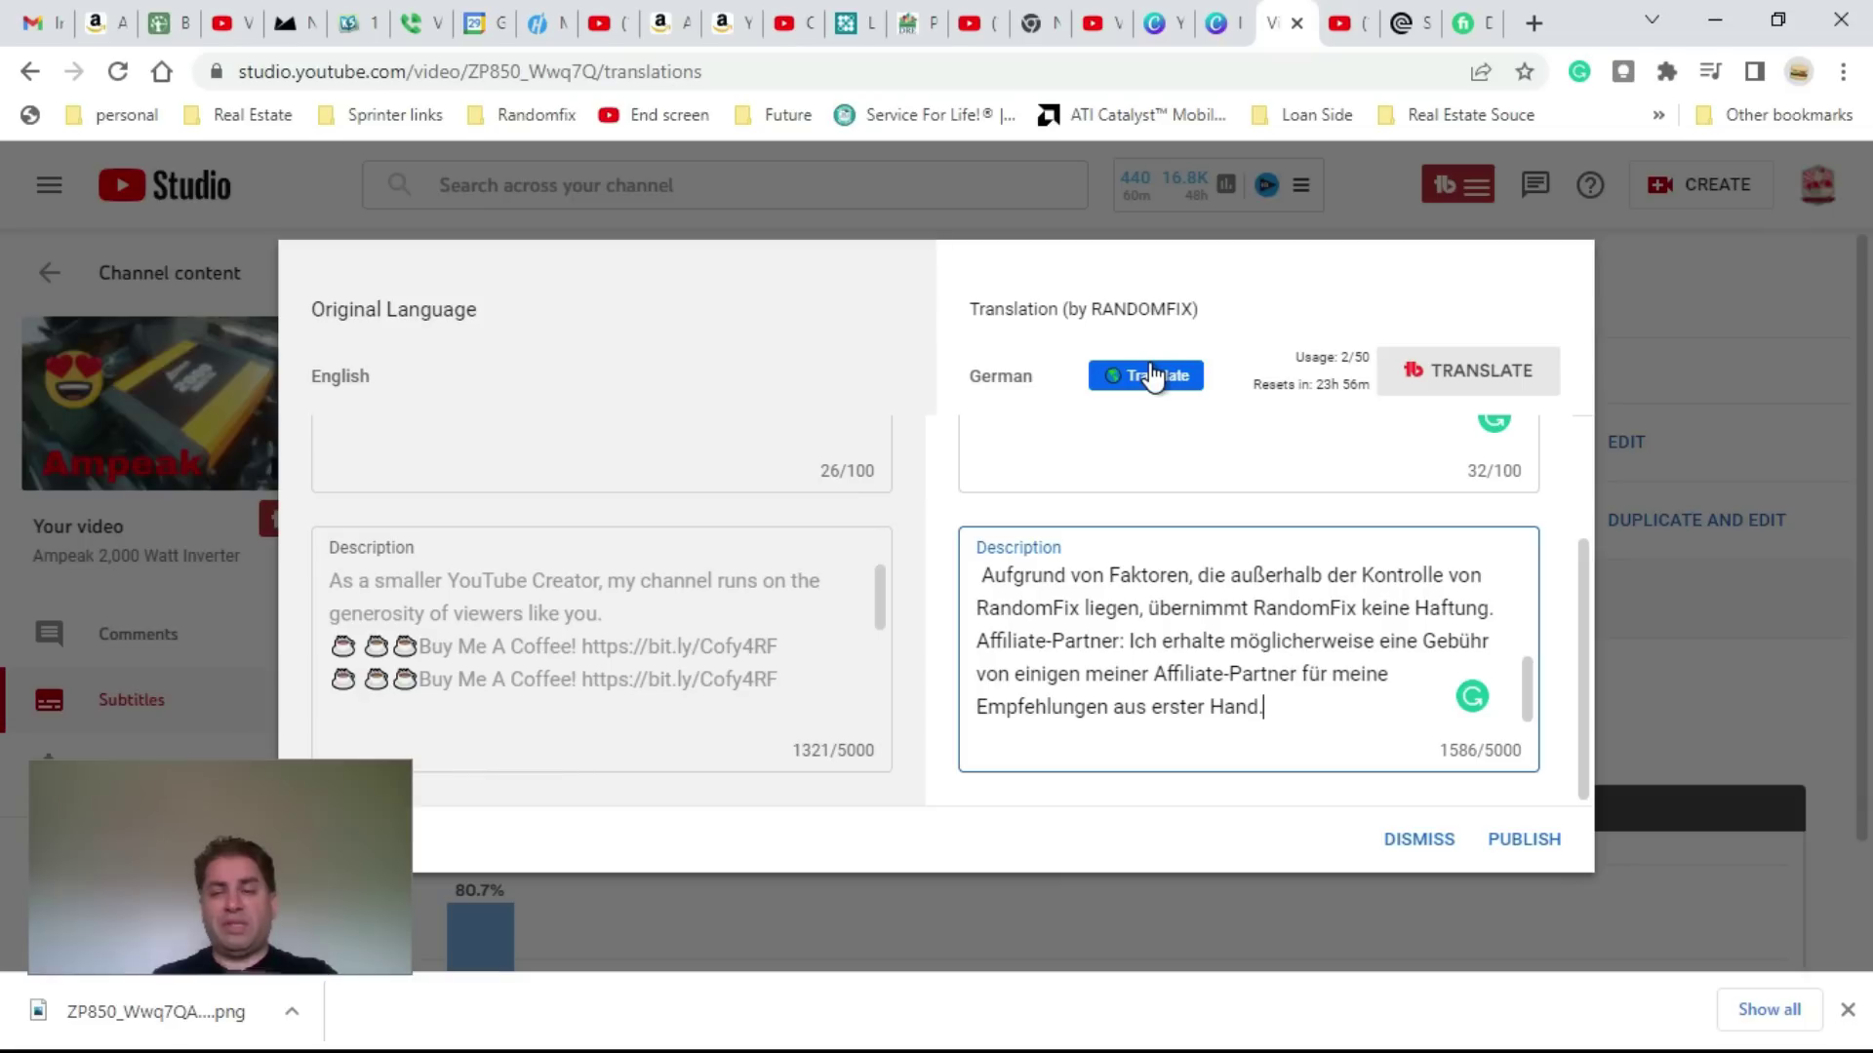
pyautogui.click(1525, 841)
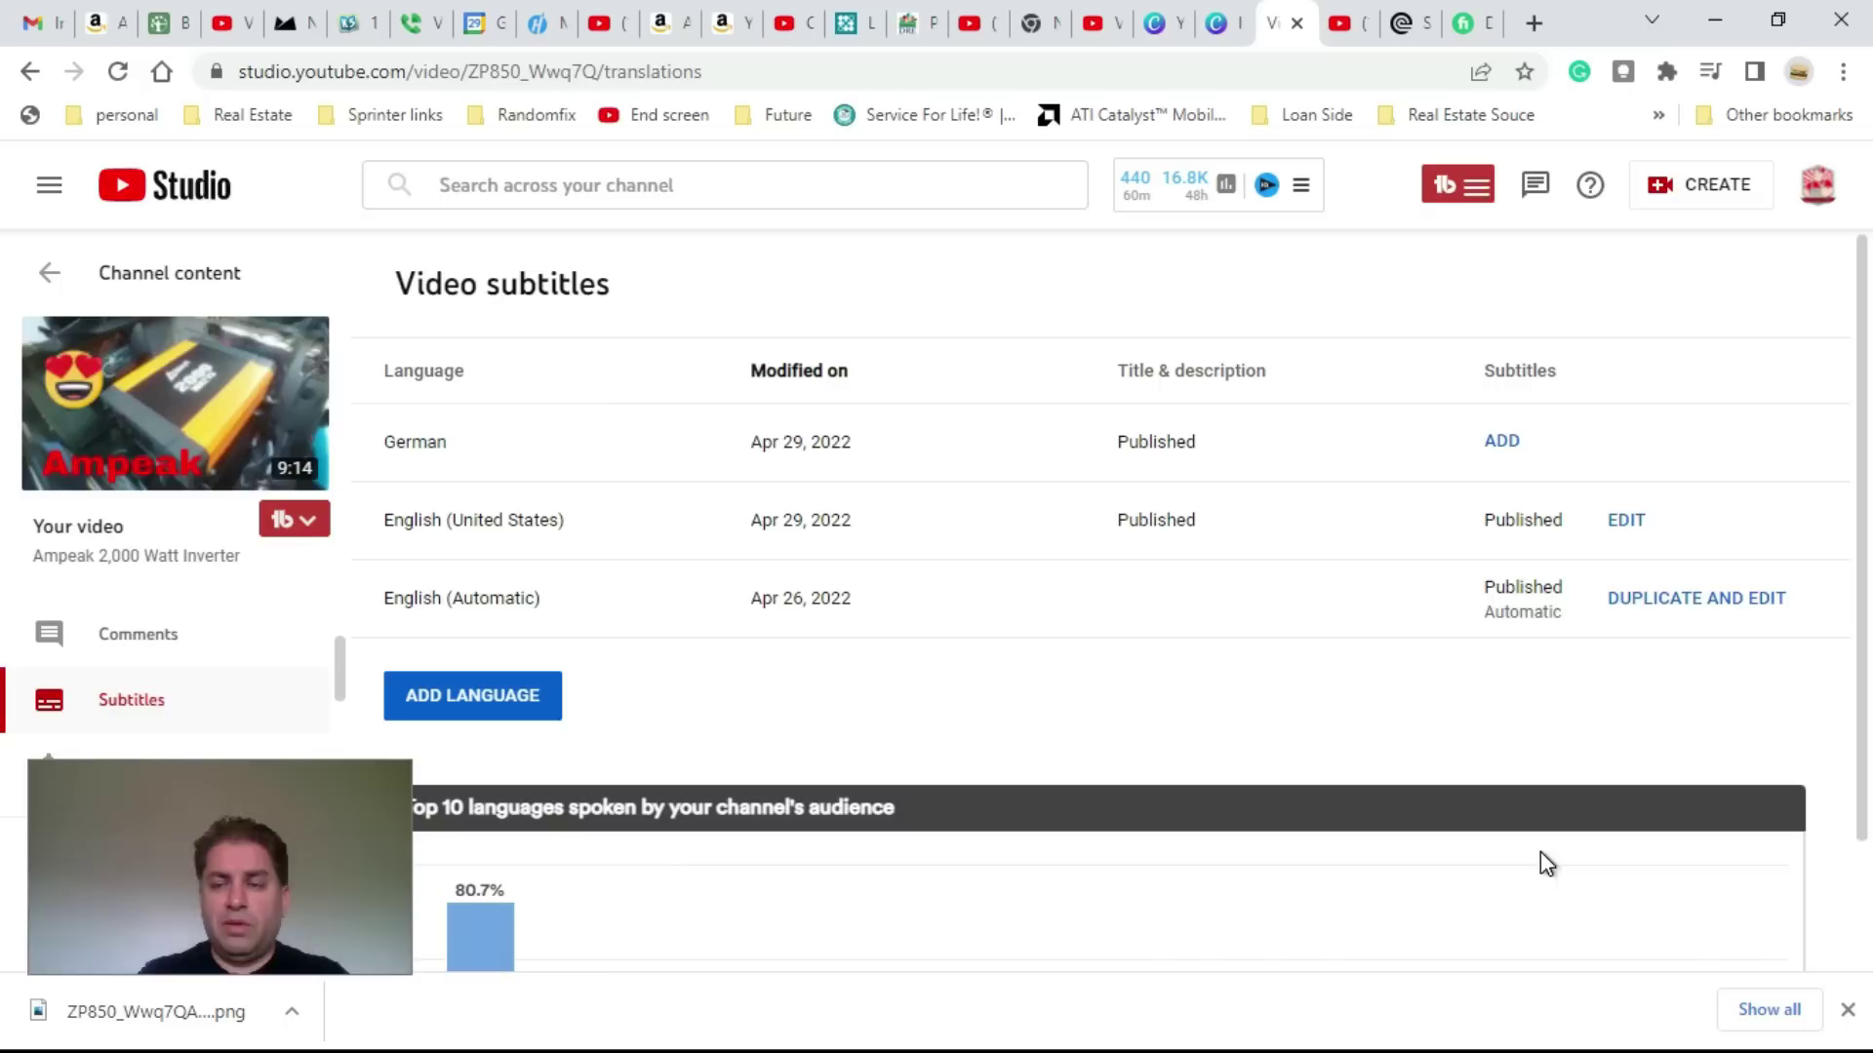
# - Create German subtitles with Auto-translate and review the lines starting 'Hallo Welt, das ist'
pyautogui.click(1512, 439)
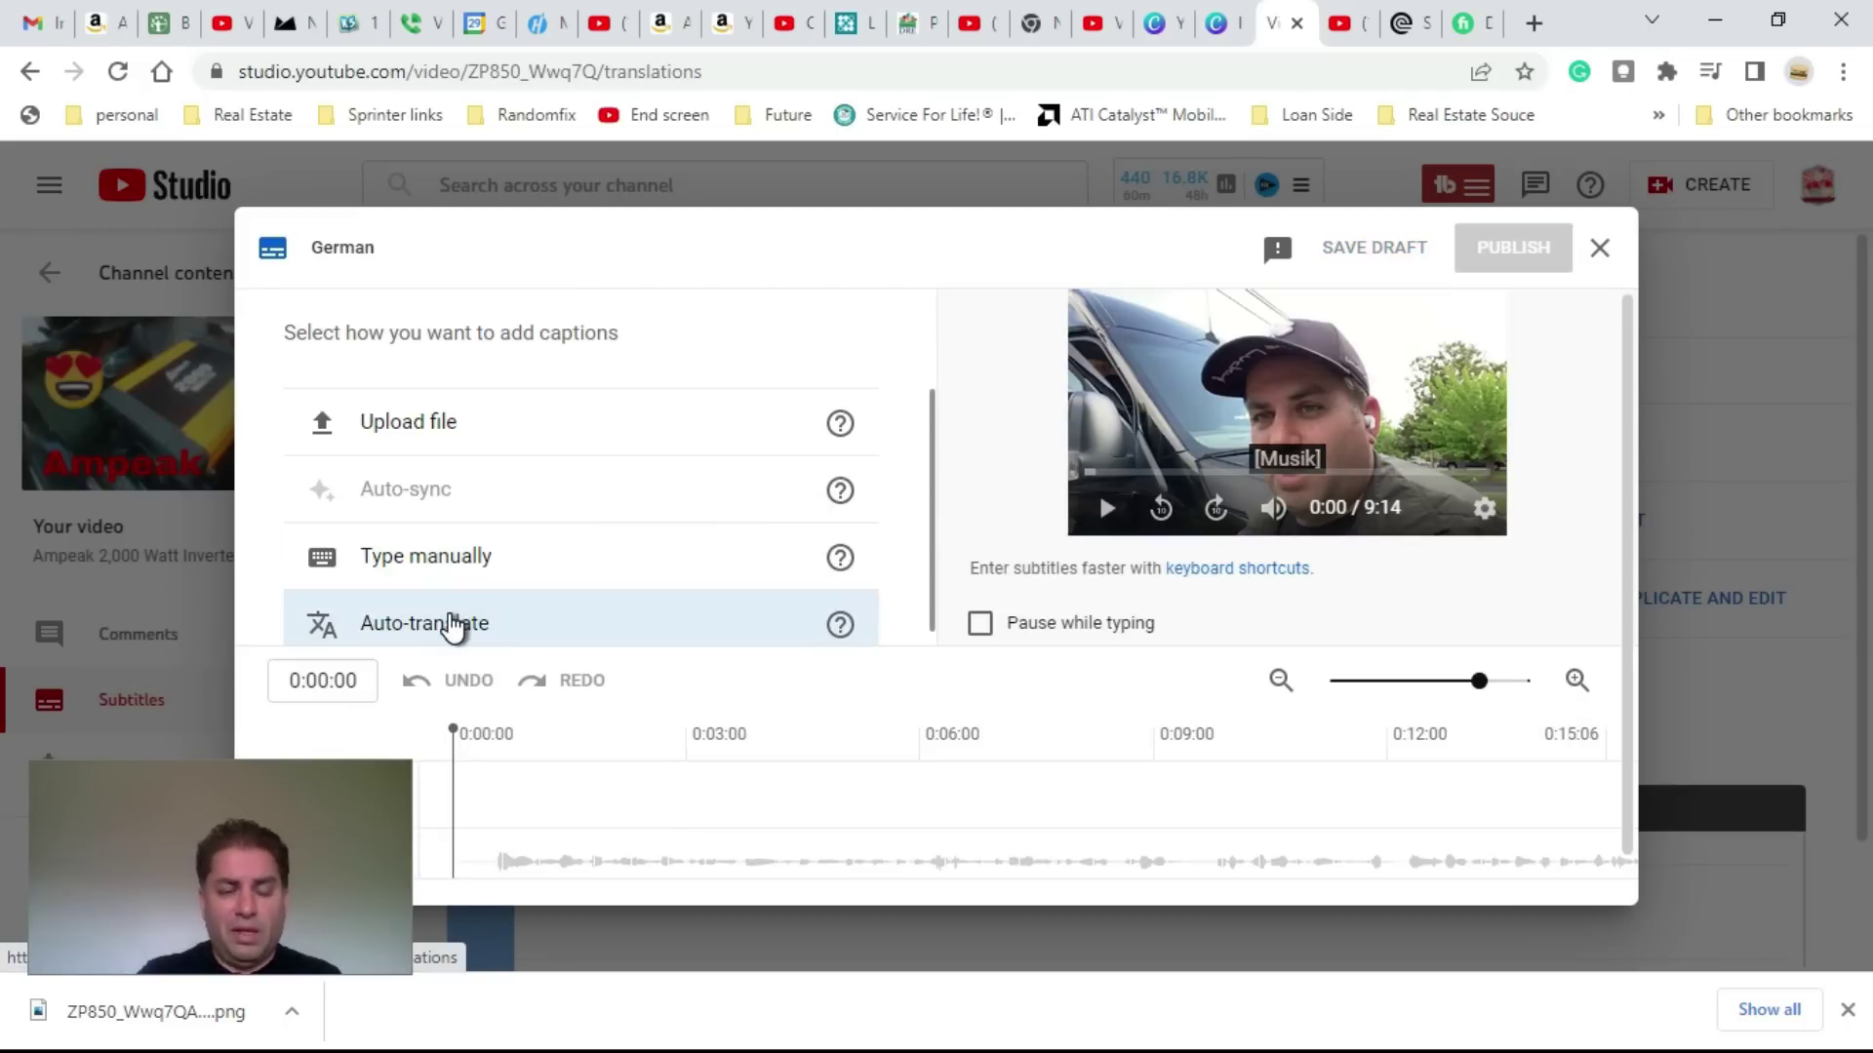
pyautogui.click(451, 622)
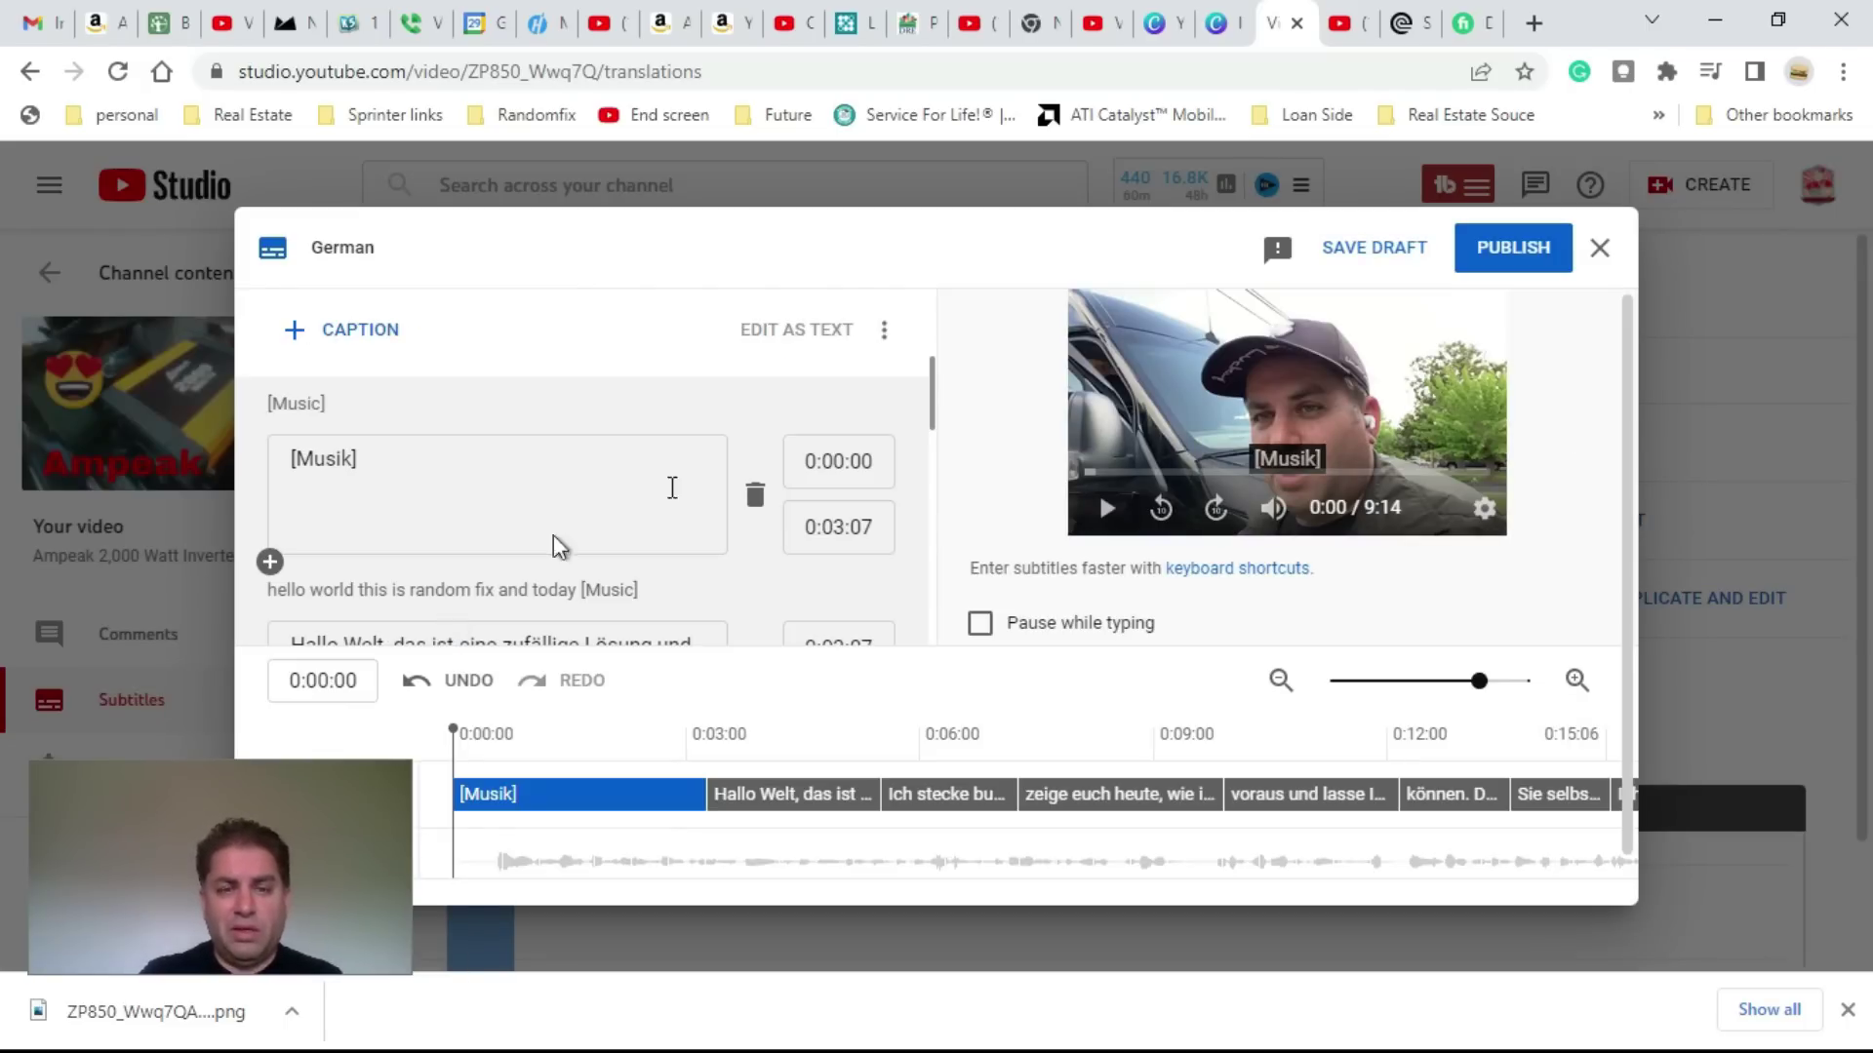
pyautogui.scroll(-4, 767, 509)
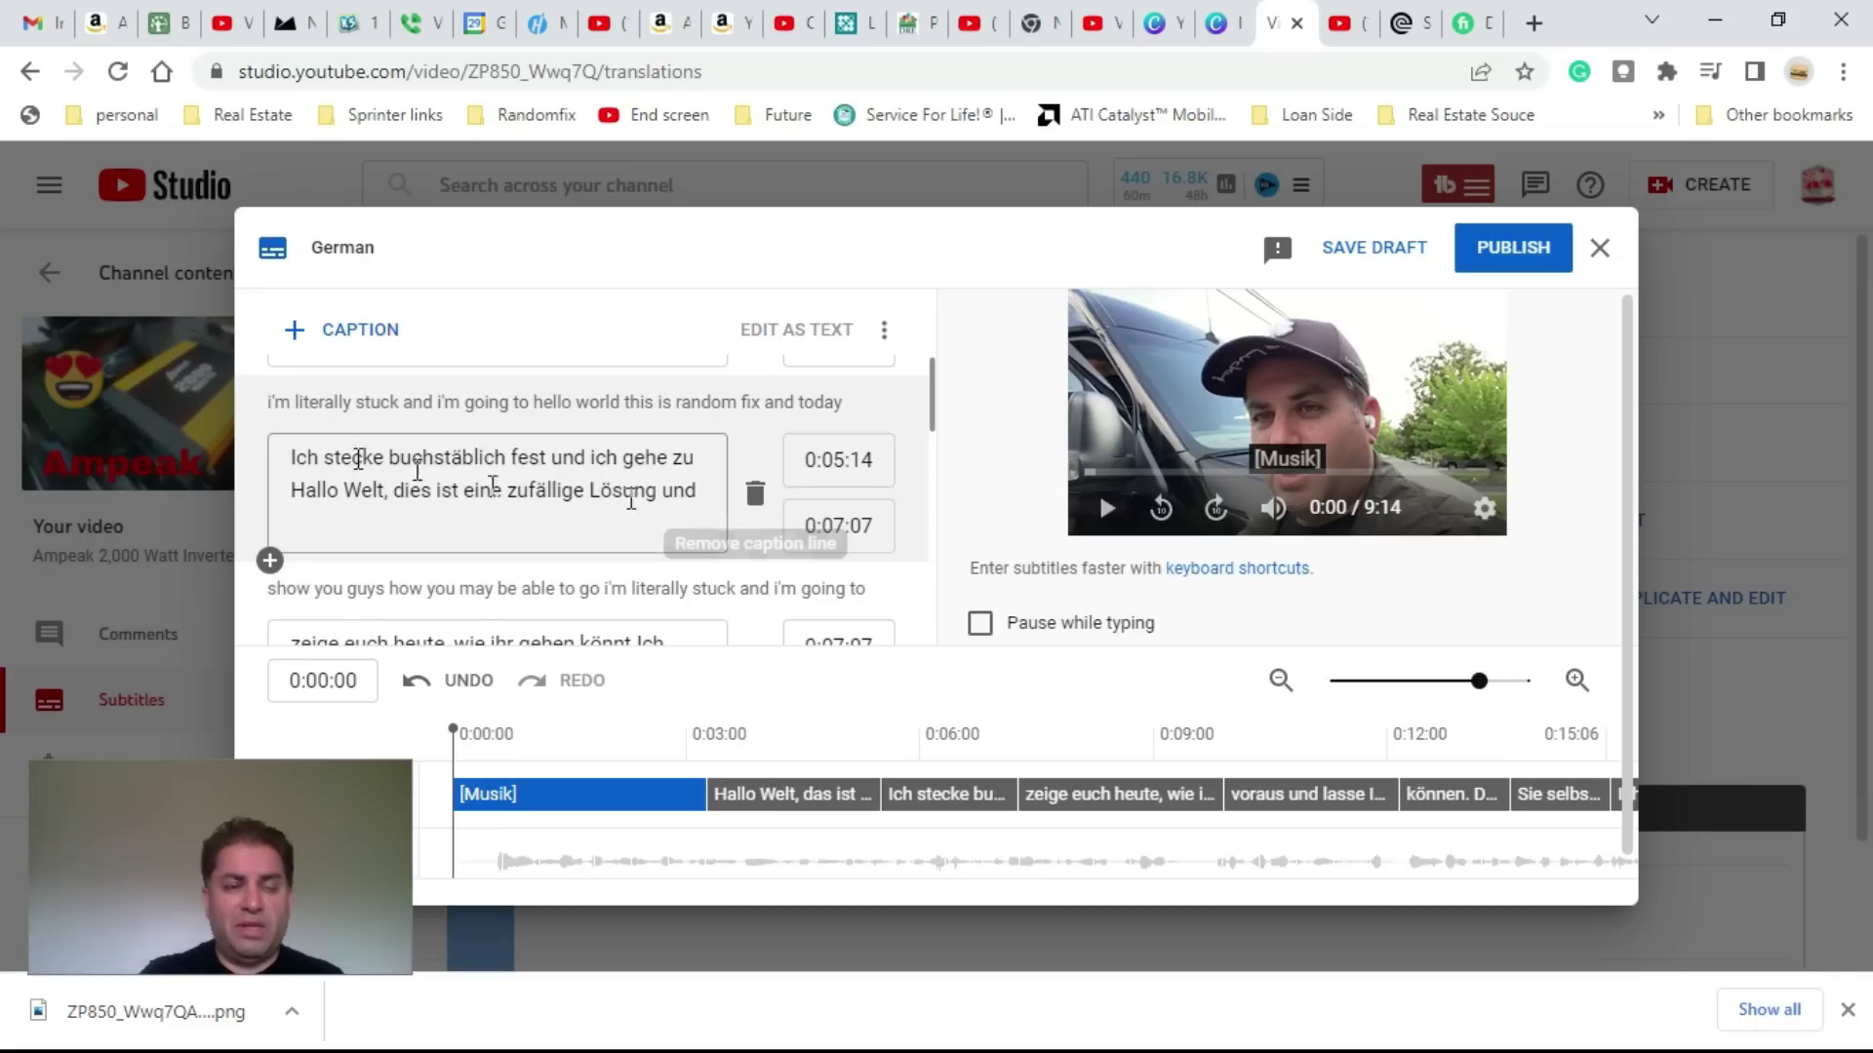
pyautogui.scroll(-4, 700, 544)
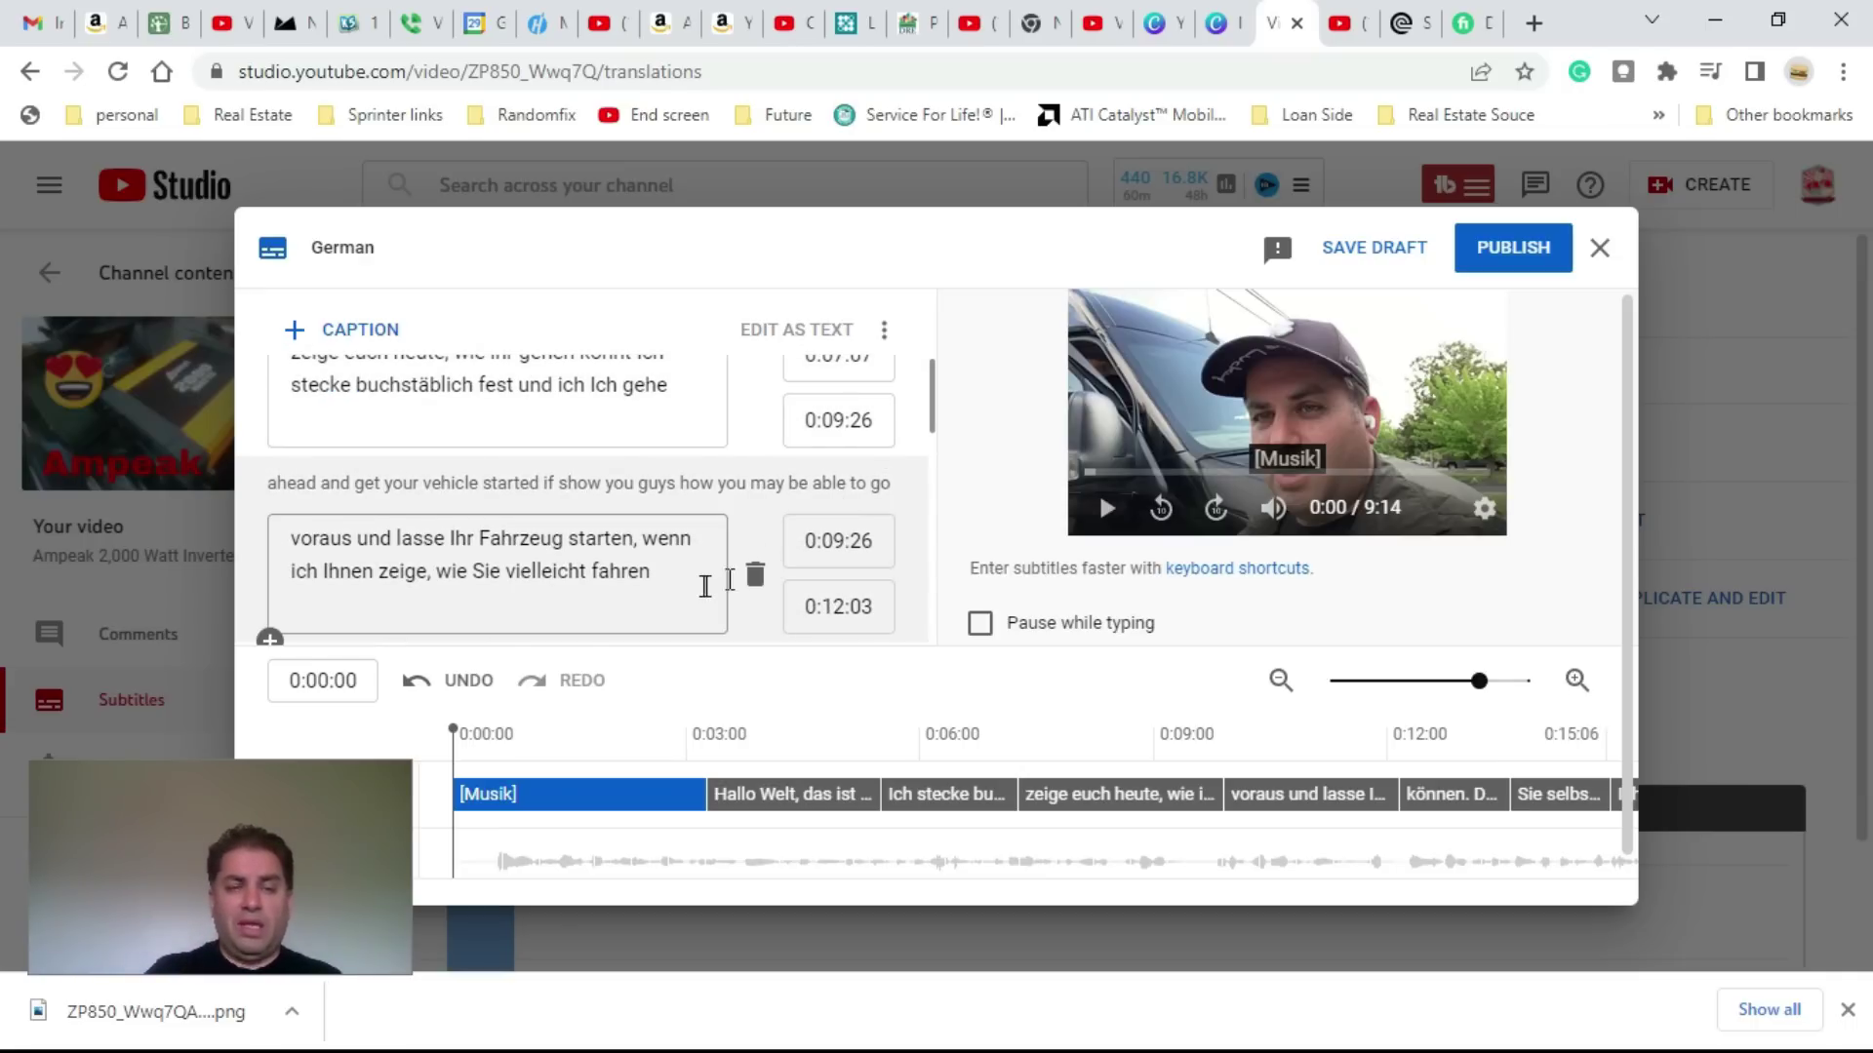
pyautogui.scroll(-2, 705, 585)
pyautogui.scroll(-4, 707, 589)
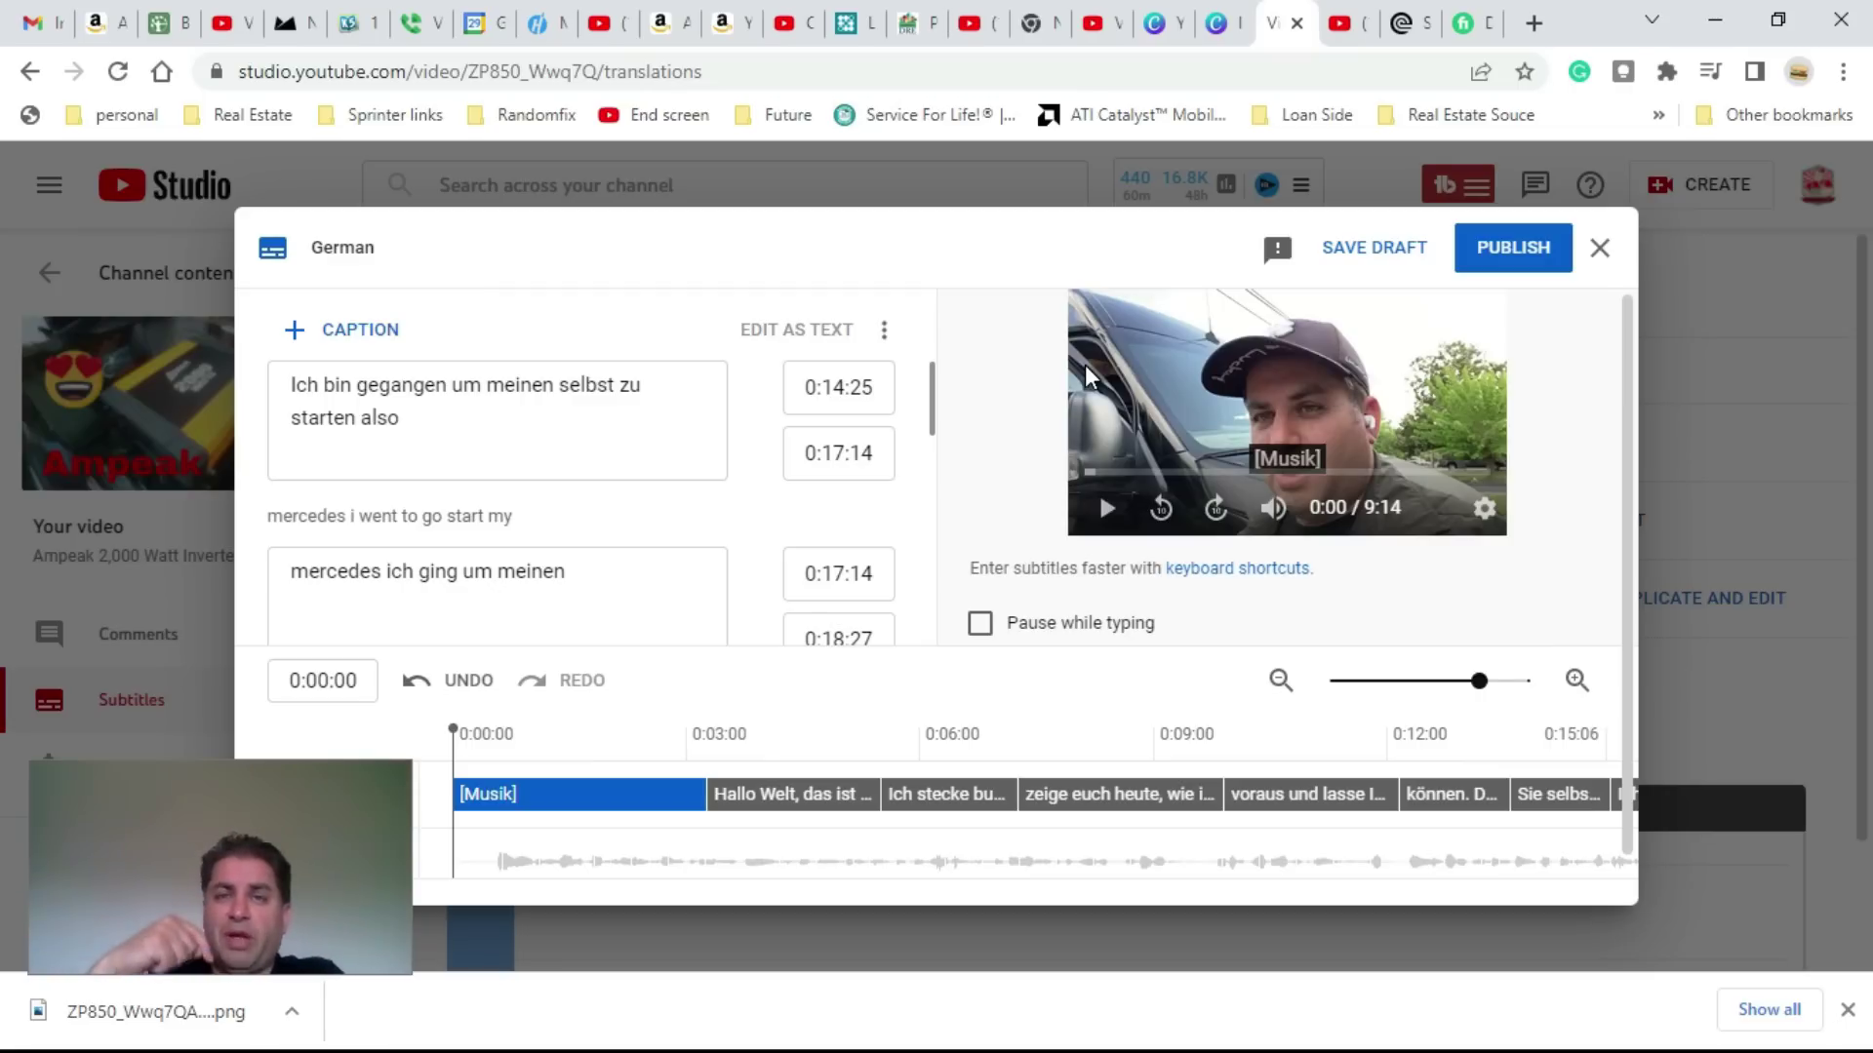
# - Close the German subtitle editor to return to the Video subtitles list
pyautogui.press('Escape')
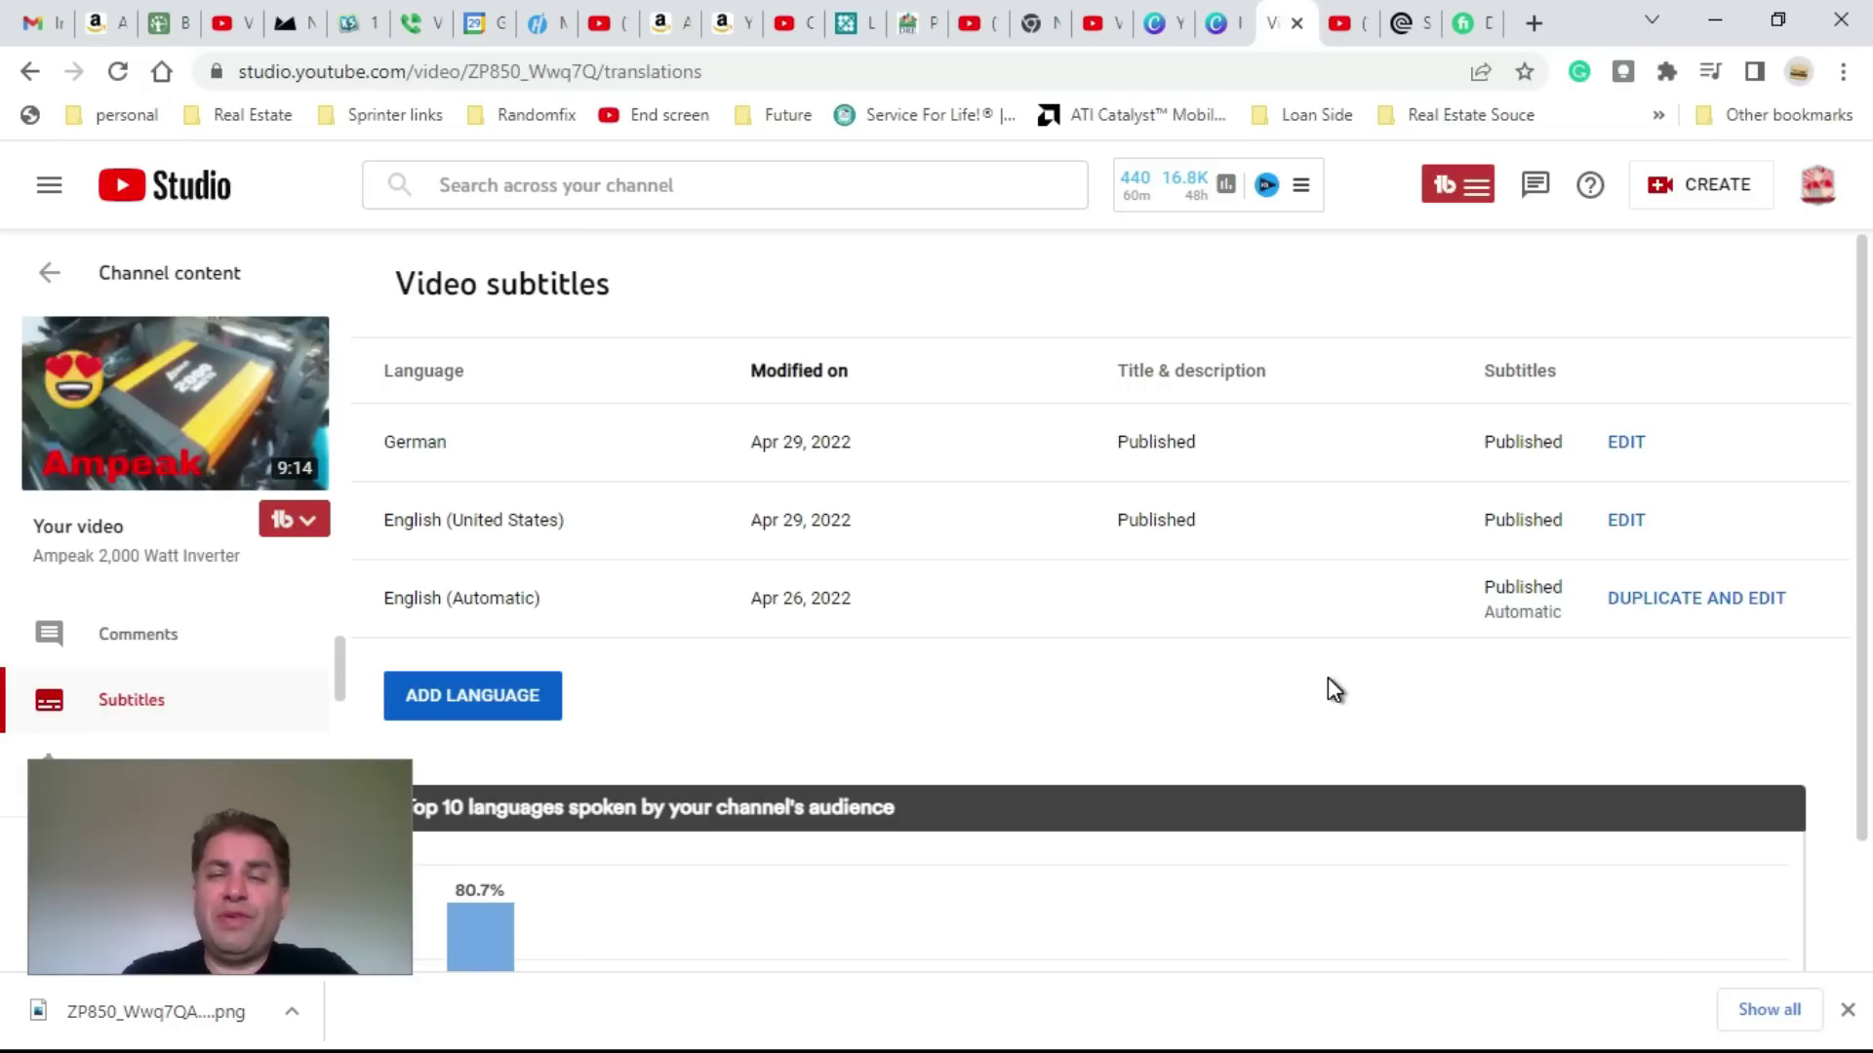